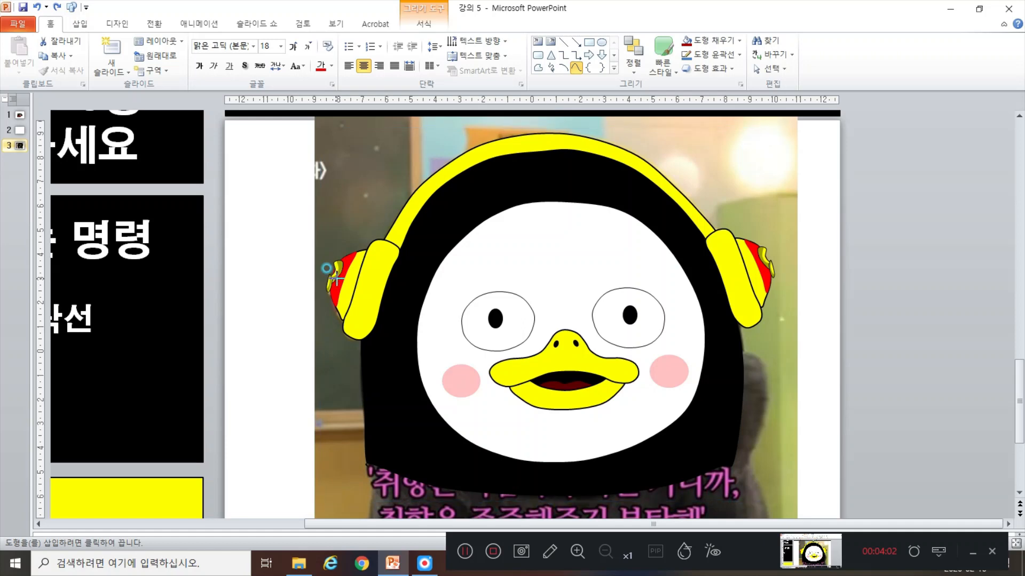
Finish the closed freeform curve covering the lower part of the left headphone ear cup
click(339, 291)
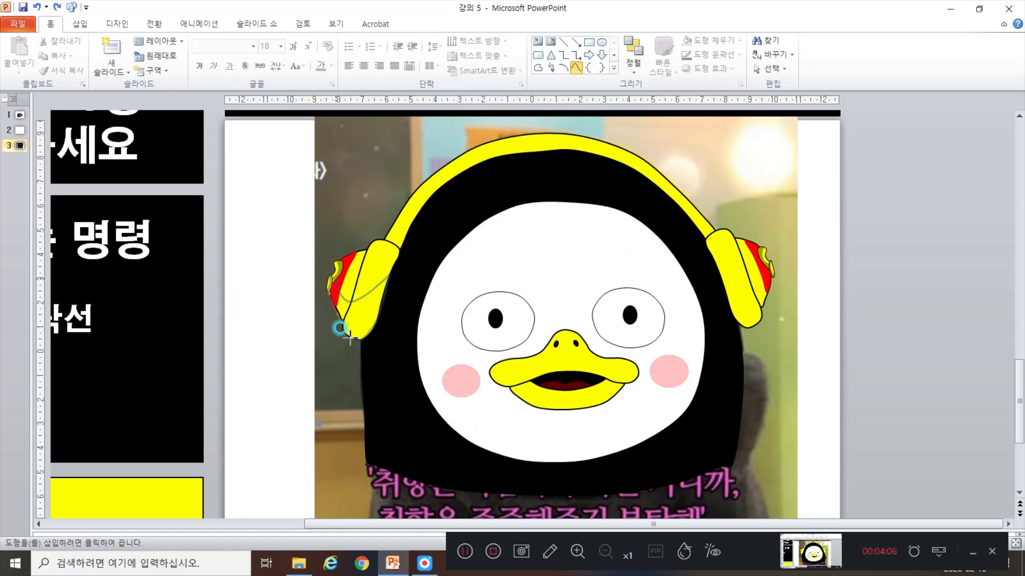
click(345, 327)
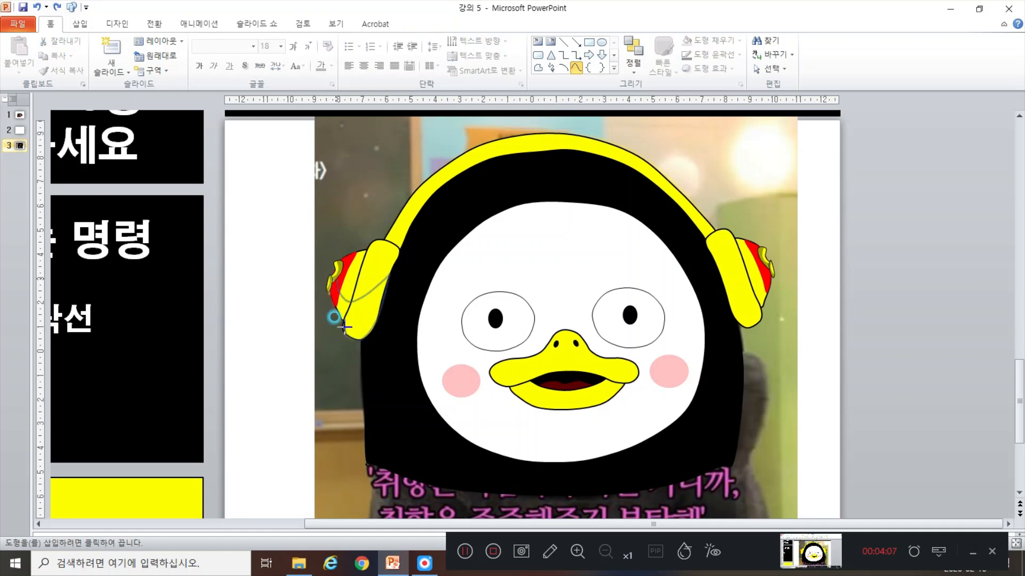
click(334, 282)
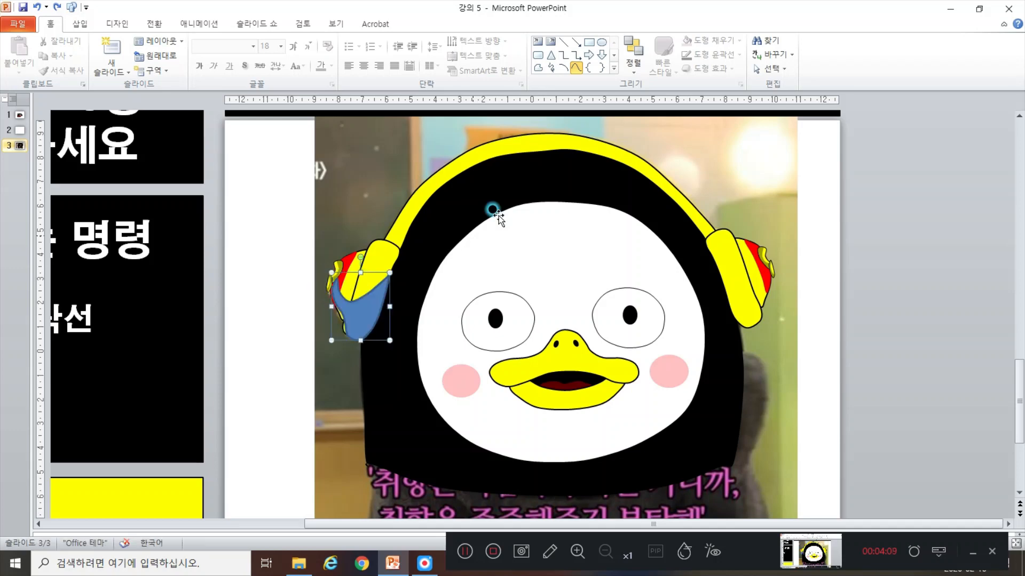
Draw a closed curved band along the inner half of the headband arc, from the left ear cup to the right one
click(572, 69)
click(395, 203)
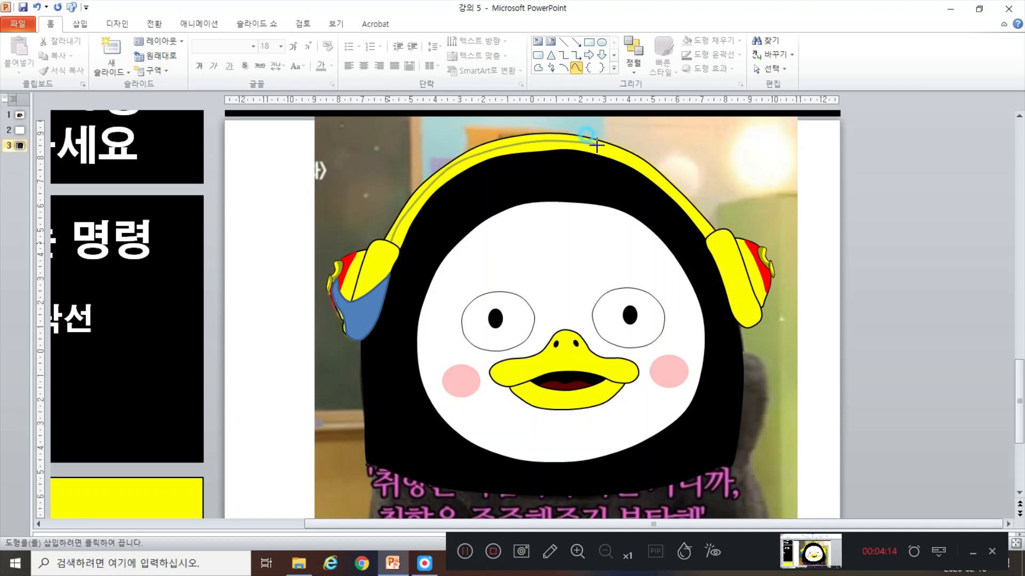
click(627, 158)
click(659, 182)
click(683, 205)
click(705, 230)
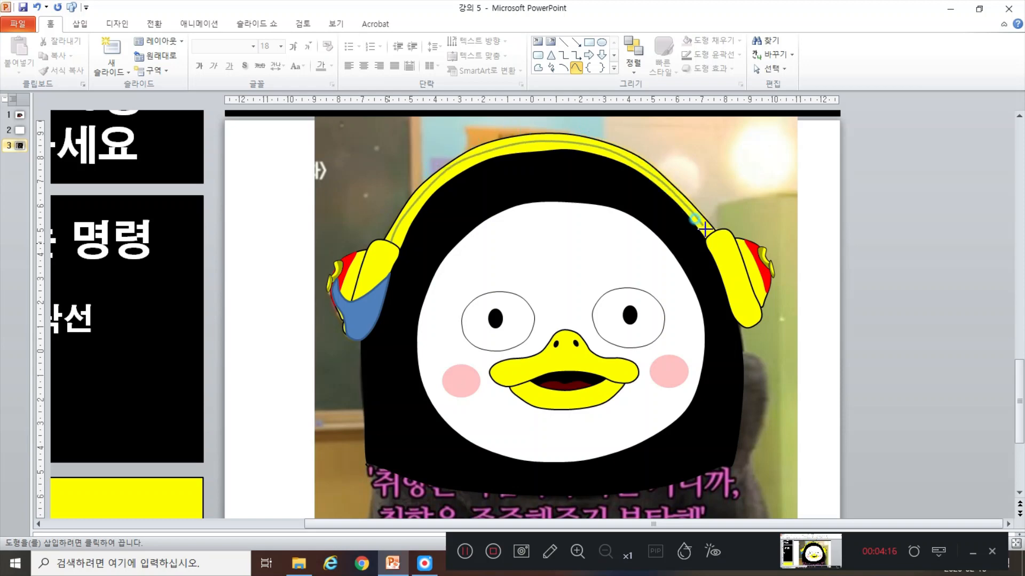
click(658, 201)
click(587, 167)
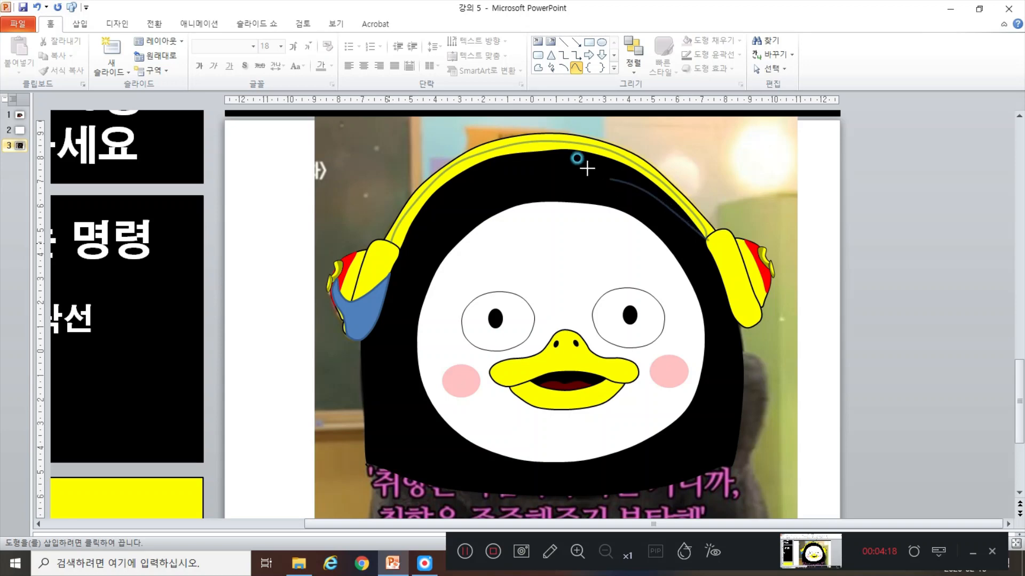
click(518, 163)
click(459, 193)
click(405, 250)
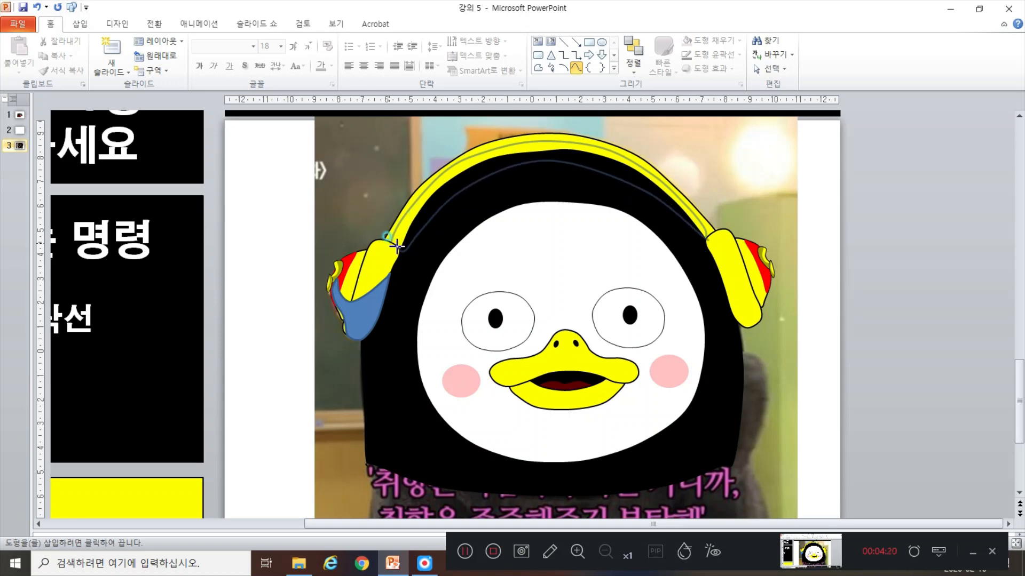
double_click(396, 245)
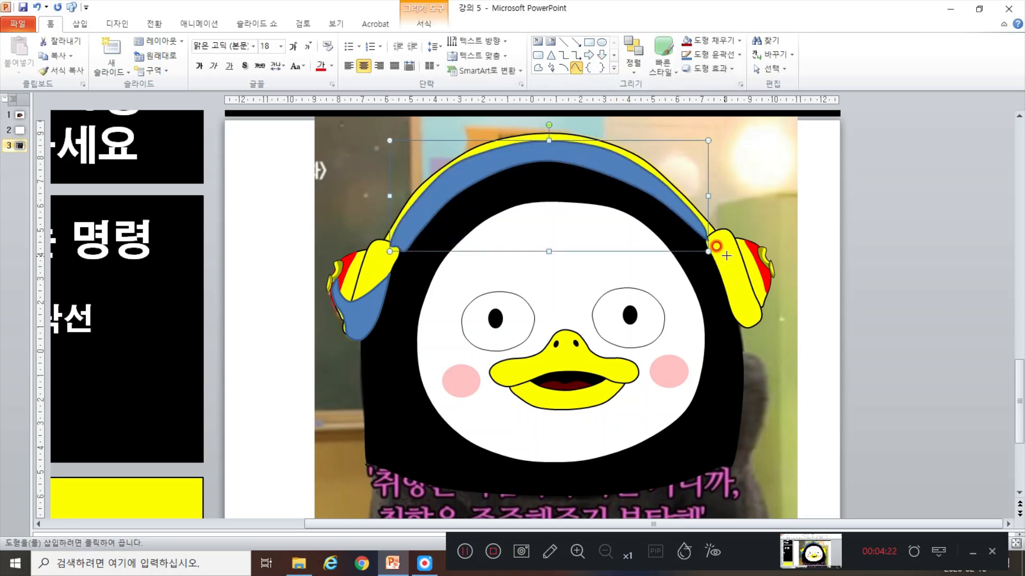
Draw a closed freeform curve covering the lower part of the right headphone ear cup
click(754, 268)
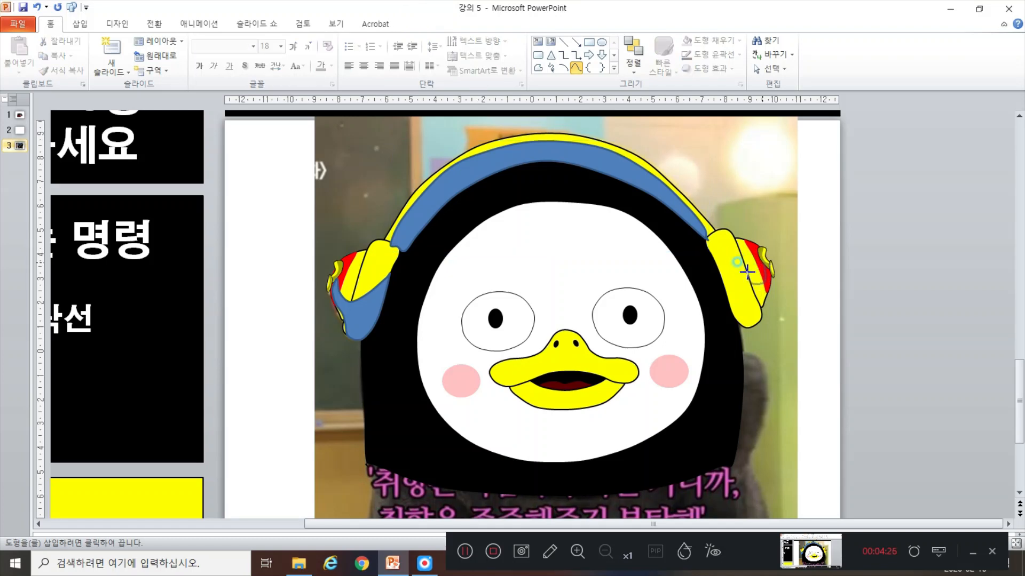
click(718, 273)
click(760, 275)
double_click(779, 278)
click(866, 323)
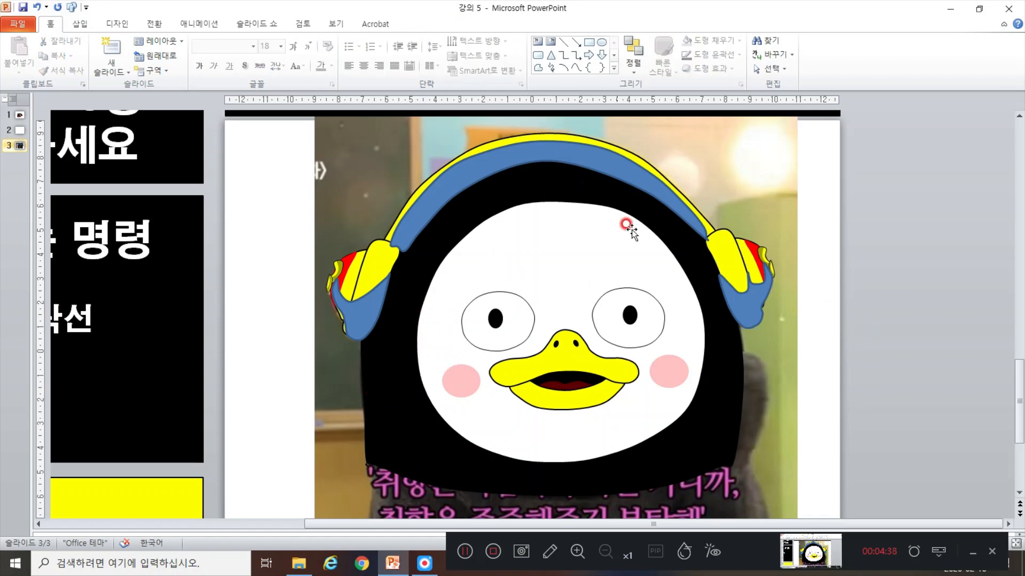
Fill the left ear cup's blue overlay shape with black and remove its outline
click(380, 308)
click(739, 41)
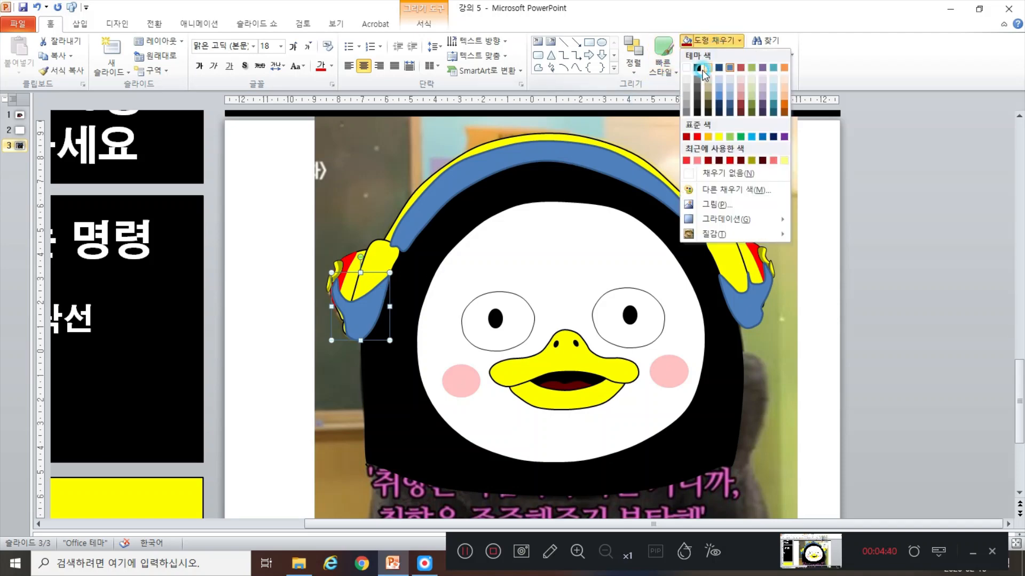
click(702, 68)
click(739, 54)
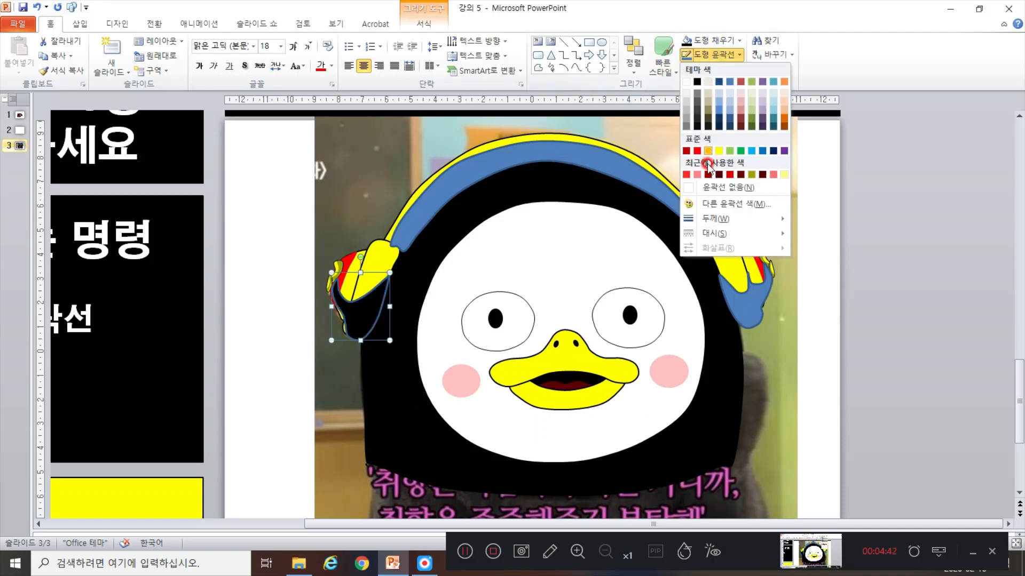
click(710, 188)
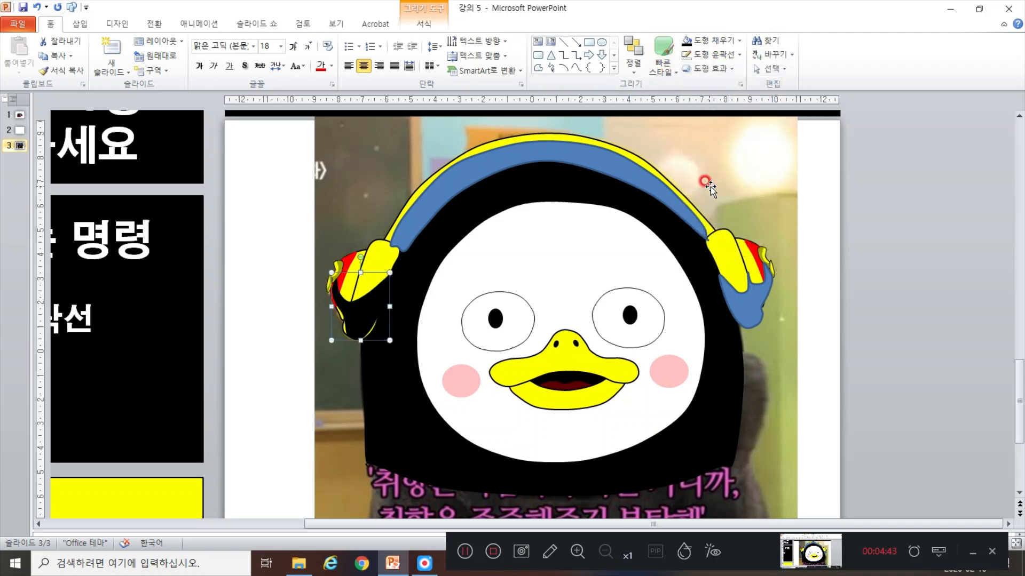
Set the fill transparency of the left ear cup's black overlay to 71% so it works as a shadow
right_click(375, 306)
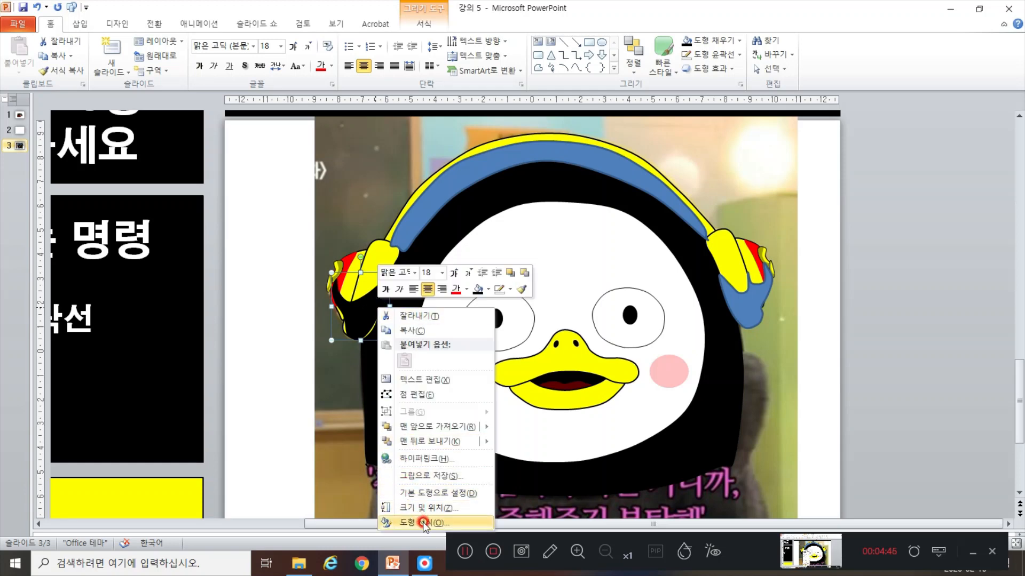
click(432, 461)
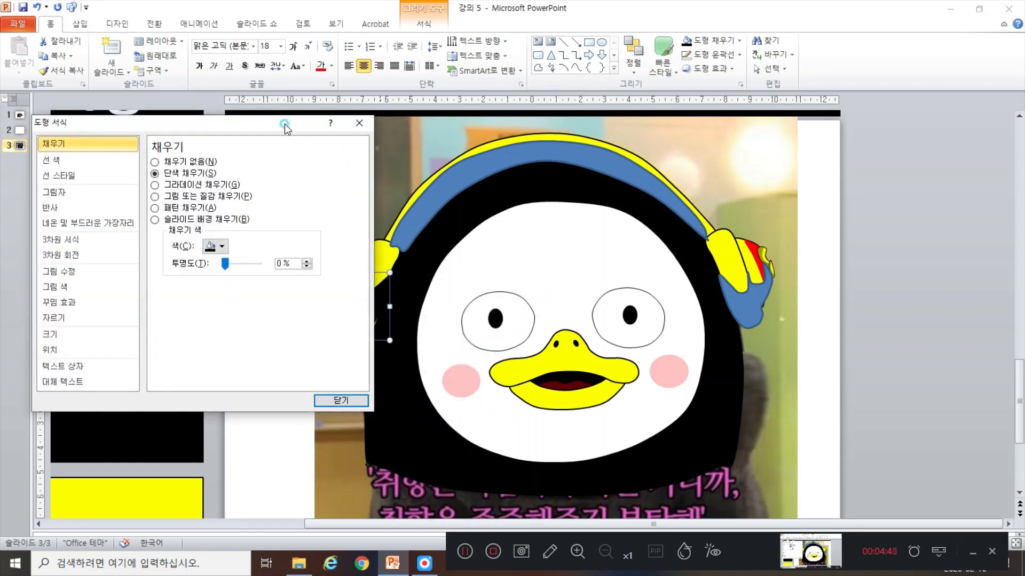
drag(286, 128, 785, 145)
mouse_move(726, 281)
mouse_down()
mouse_move(763, 284)
mouse_move(746, 284)
mouse_up()
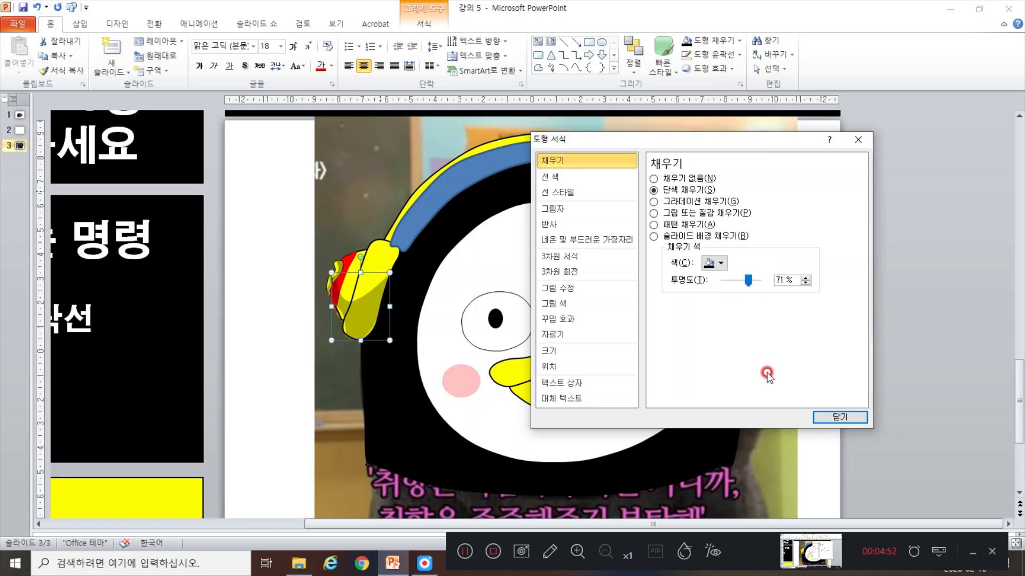
click(836, 417)
Copy the left ear cup shadow's formatting to the blue overlay shapes on the headband and right ear cup
click(67, 73)
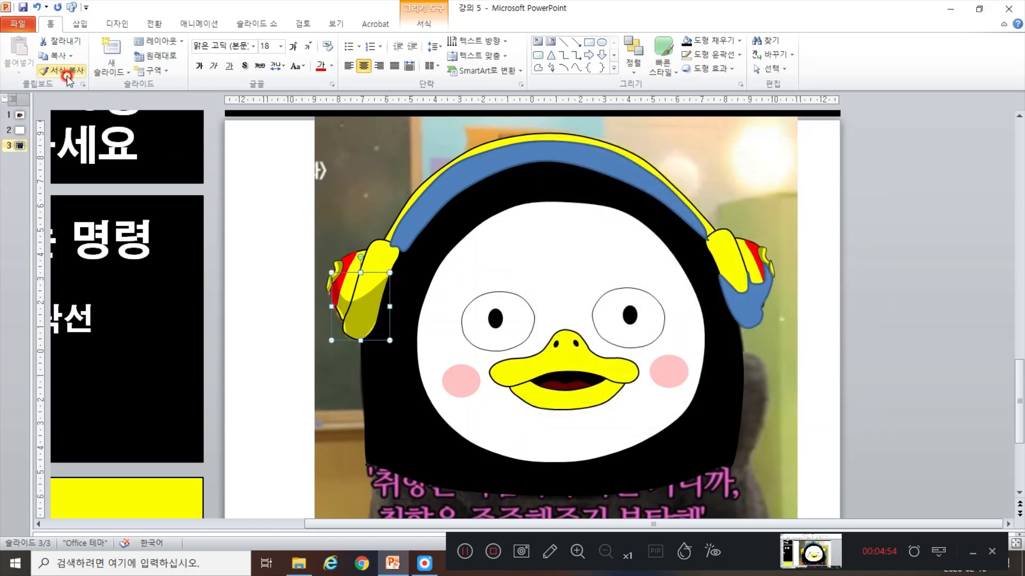
click(503, 157)
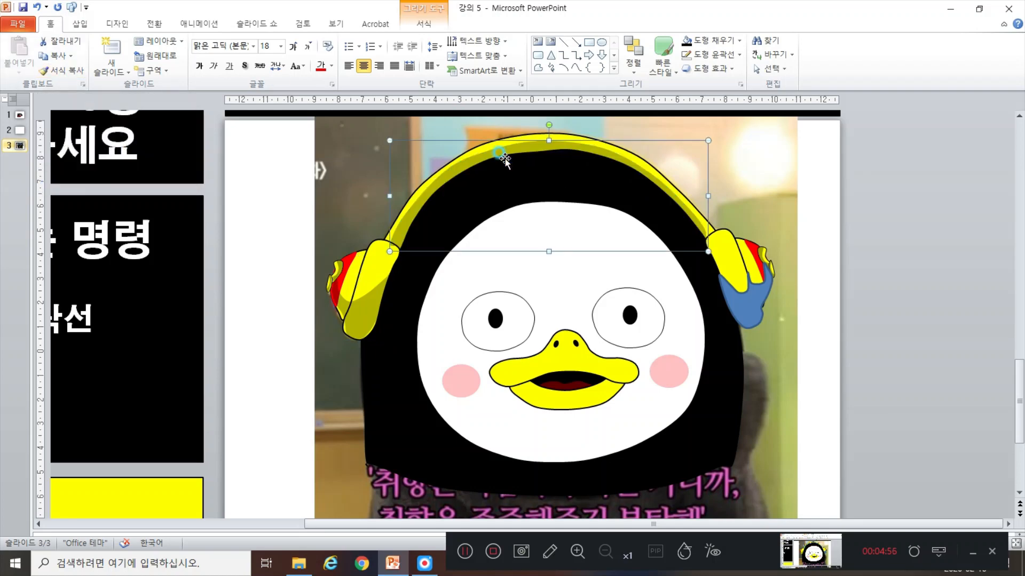
click(741, 296)
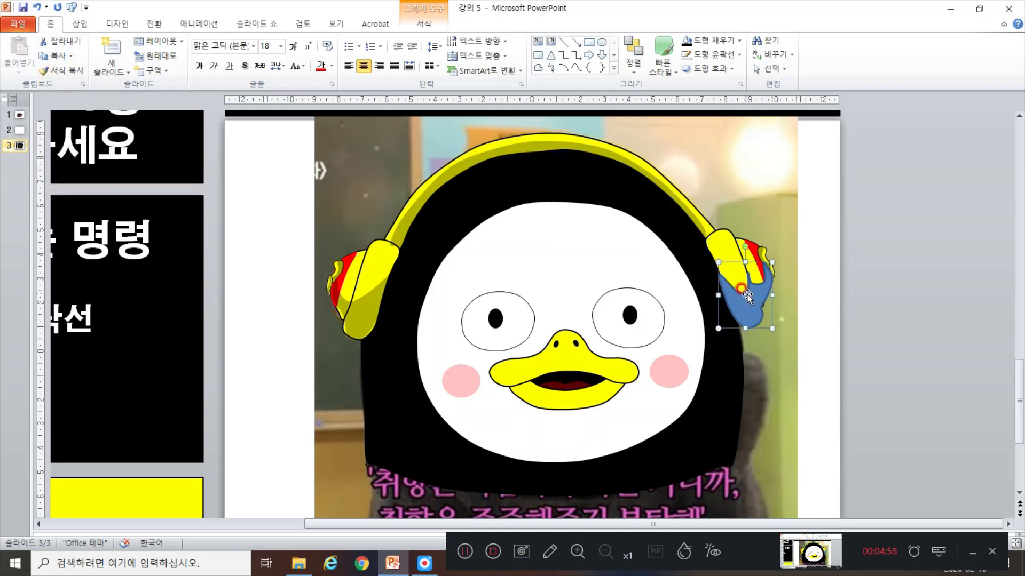
key(F4)
click(838, 334)
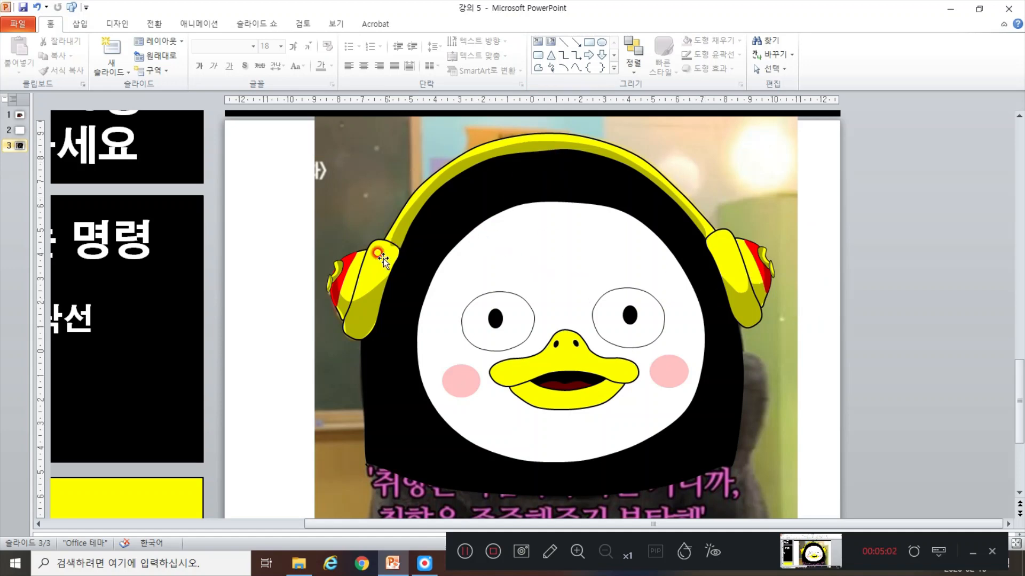
Ungroup the whole penguin drawing, and also ungroup the inner face group
click(627, 307)
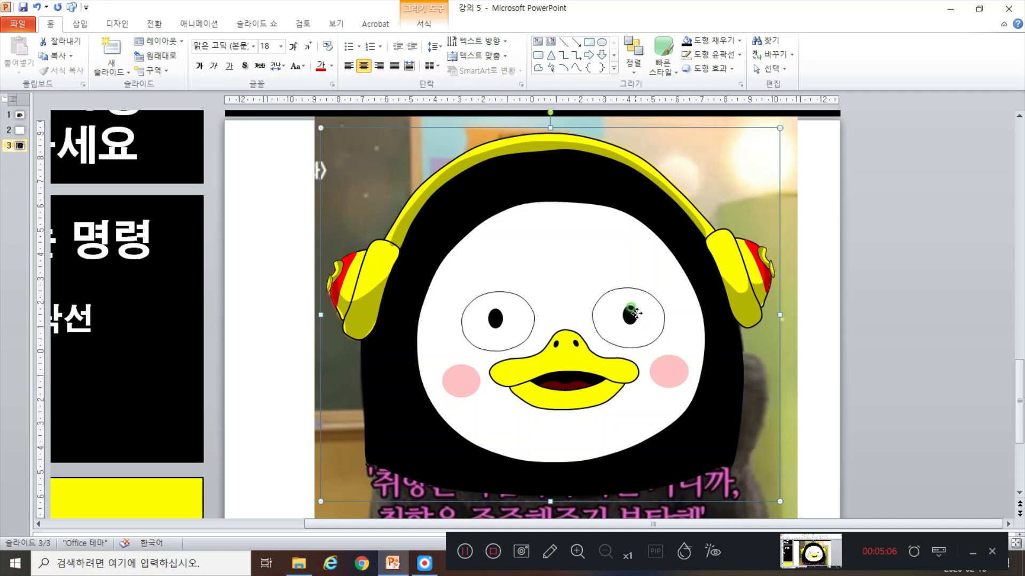
right_click(636, 314)
mouse_move(693, 385)
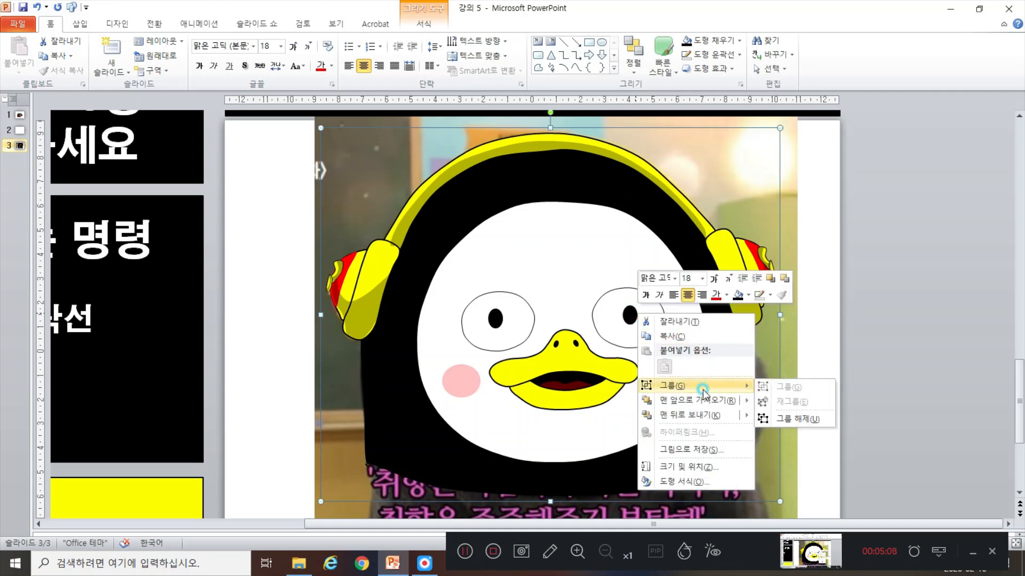
click(790, 419)
click(644, 311)
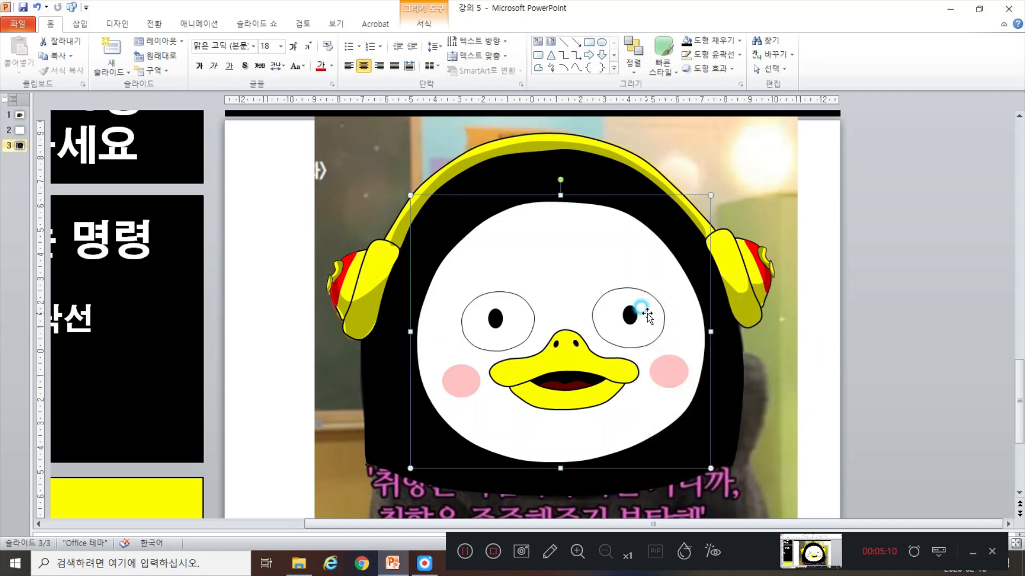
right_click(647, 313)
mouse_move(693, 386)
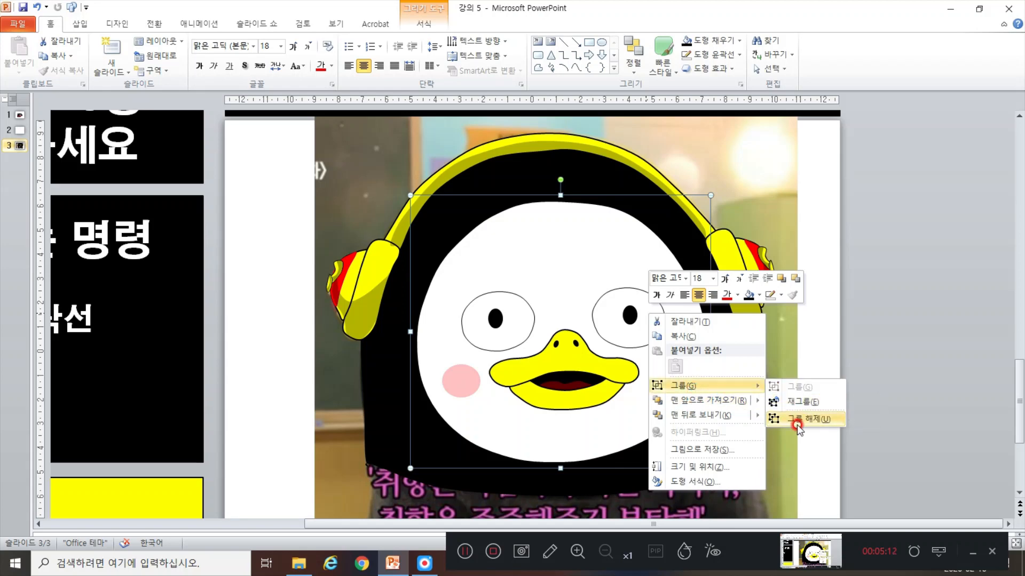
click(797, 425)
click(649, 332)
click(521, 321)
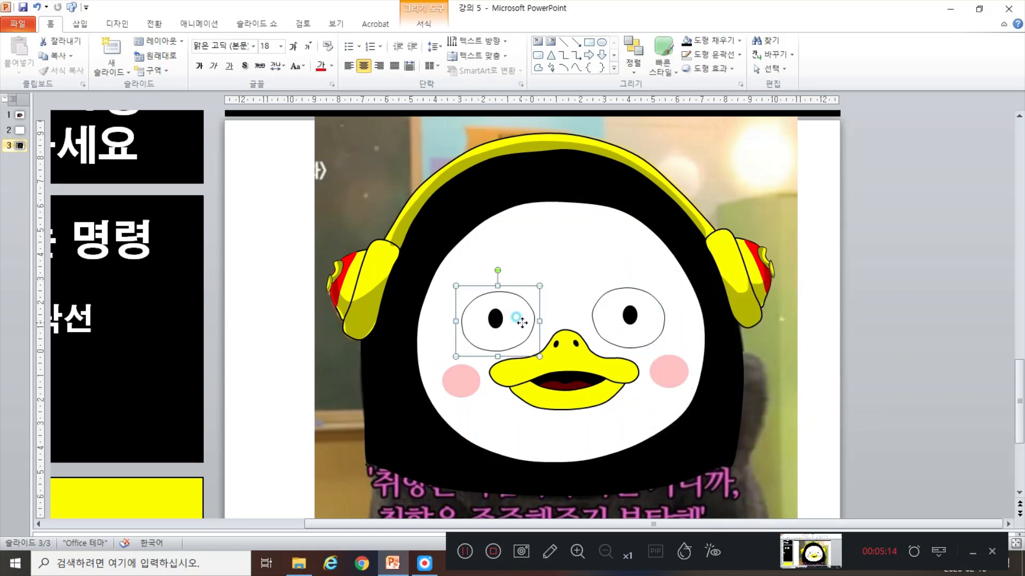
click(572, 308)
click(499, 316)
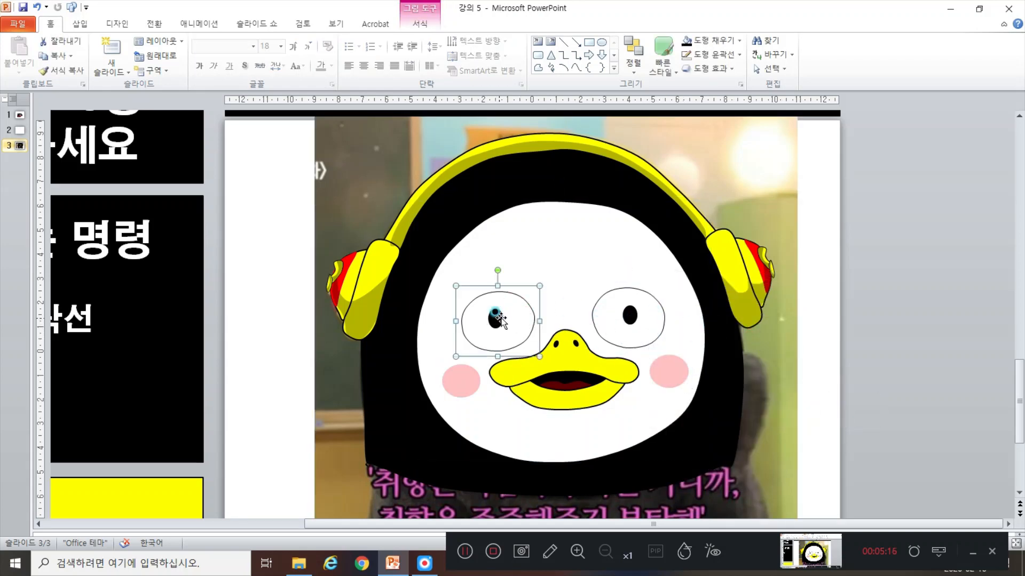
shift+click(630, 316)
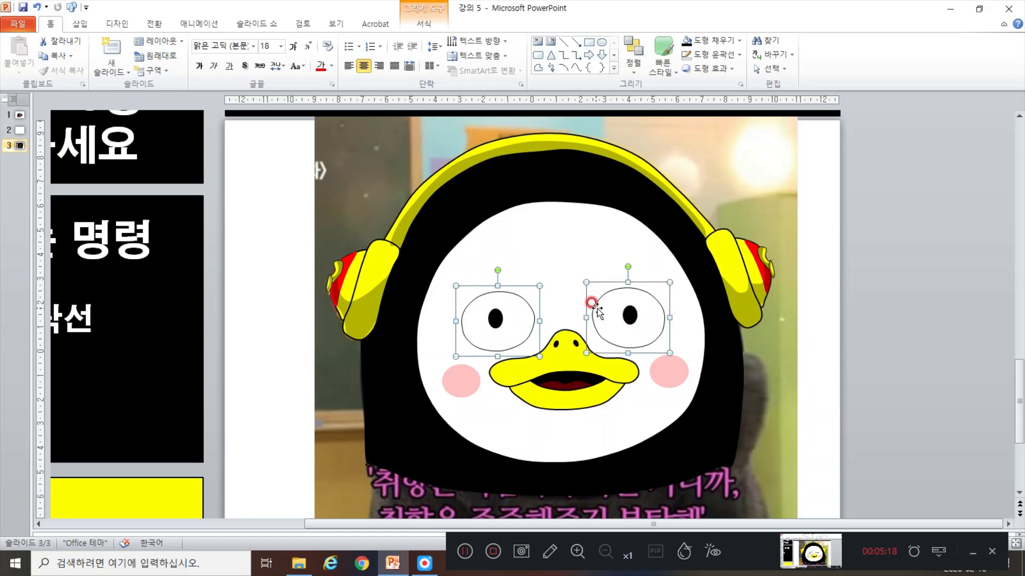
click(785, 334)
Duplicate both eyes together and place the copies straight above the originals on the forehead
click(537, 298)
click(507, 309)
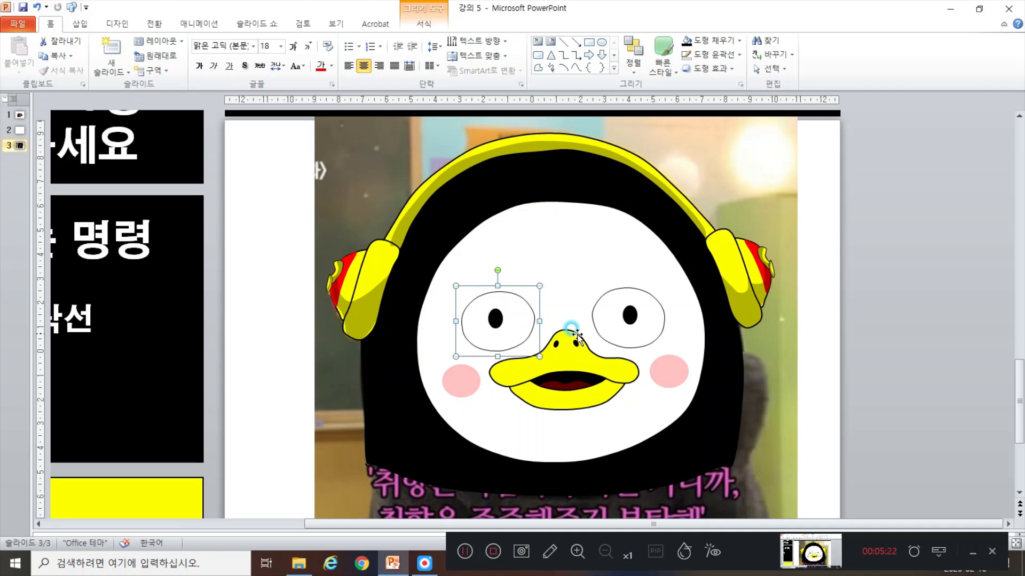
shift+click(646, 329)
drag(656, 332, 837, 333)
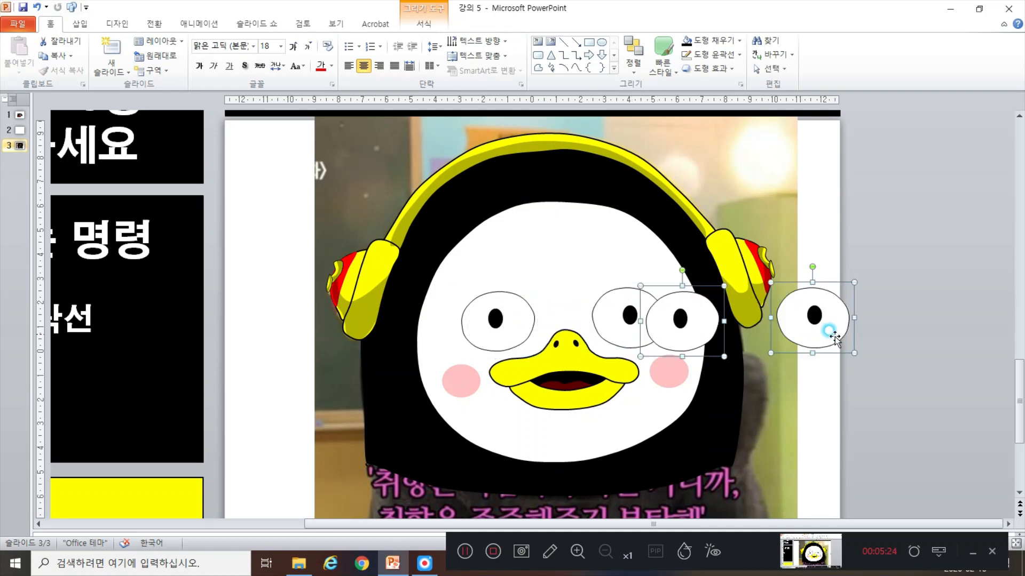
key(ctrl+z)
drag(645, 337, 635, 262)
click(867, 324)
Delete the black pupils from both copied eyes on the forehead
click(629, 248)
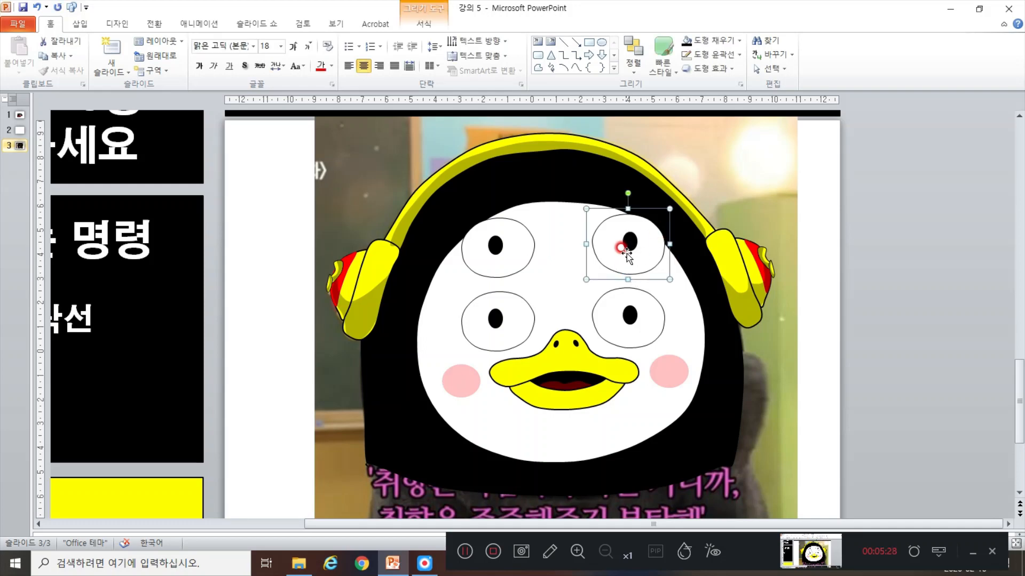
click(630, 243)
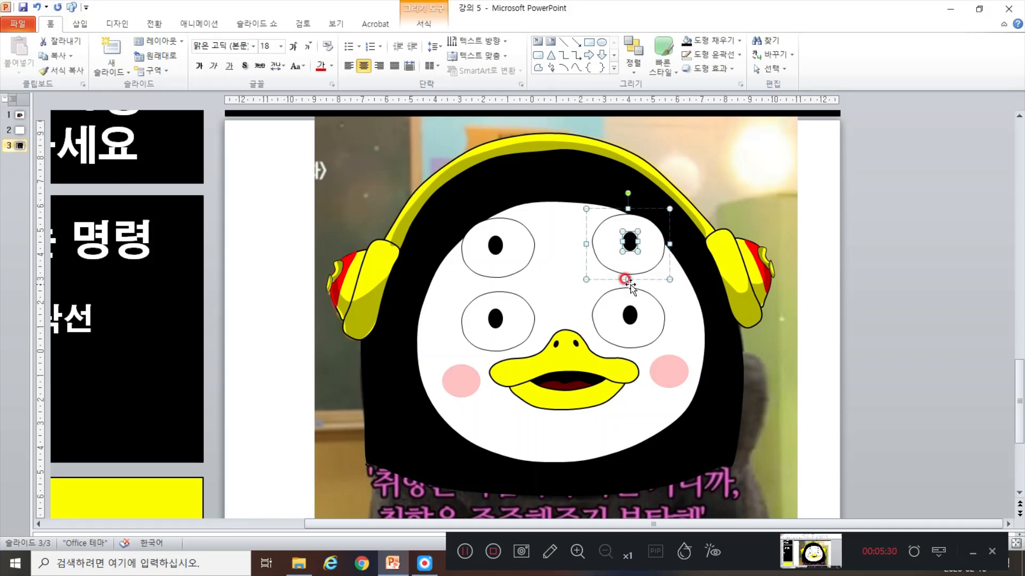
key(Delete)
click(495, 249)
click(496, 250)
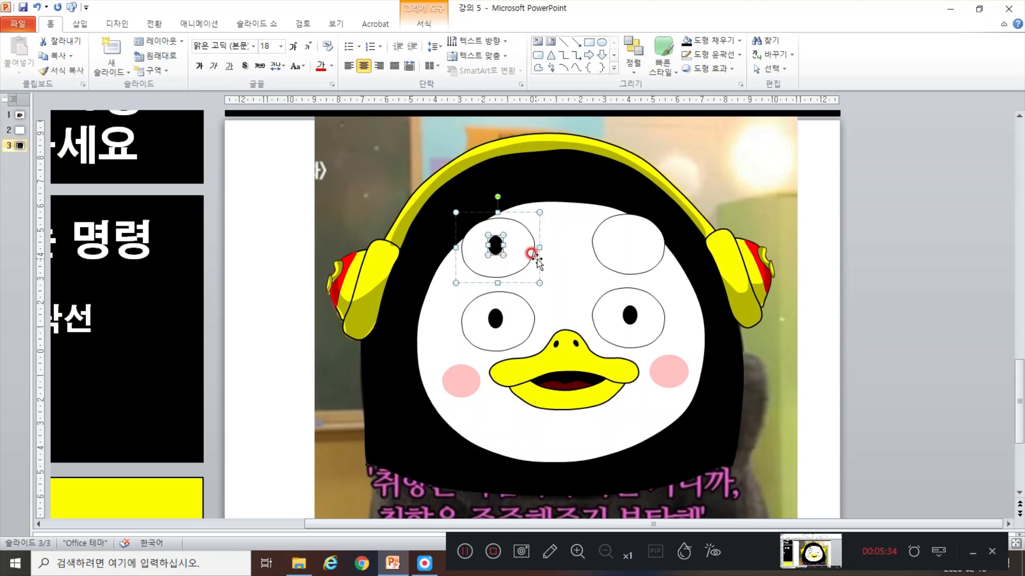
key(Delete)
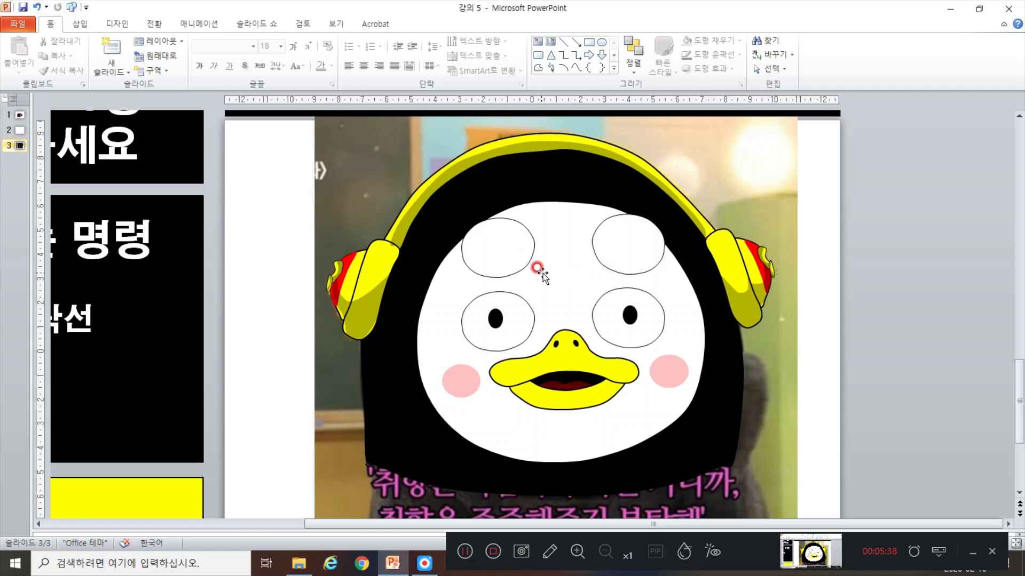
Fill both copied eye shapes on the forehead with black
click(524, 257)
shift+click(624, 252)
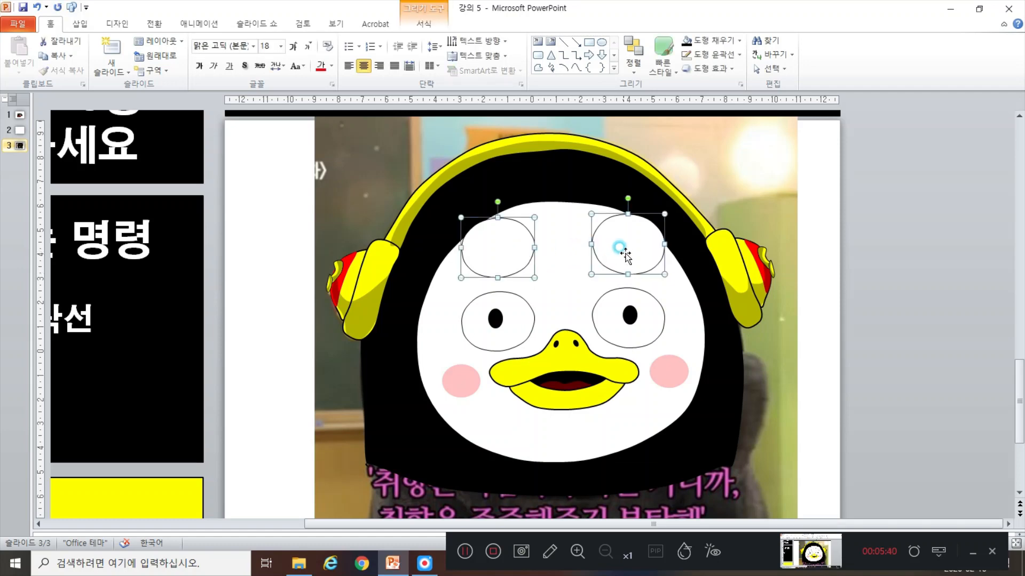
click(688, 42)
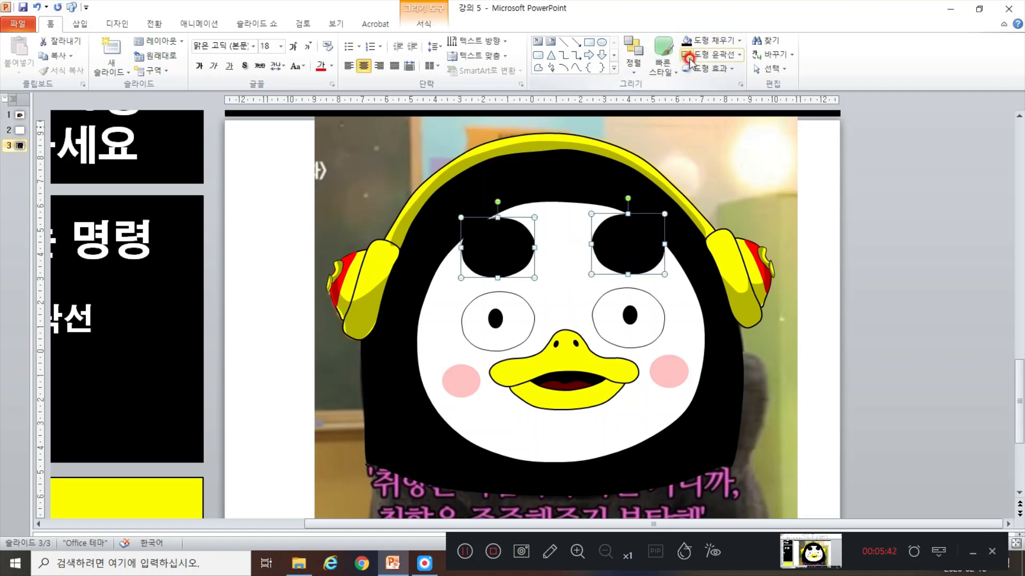
Remove the outlines of both black eye copies and make their fill mostly transparent so they turn light grey
click(688, 58)
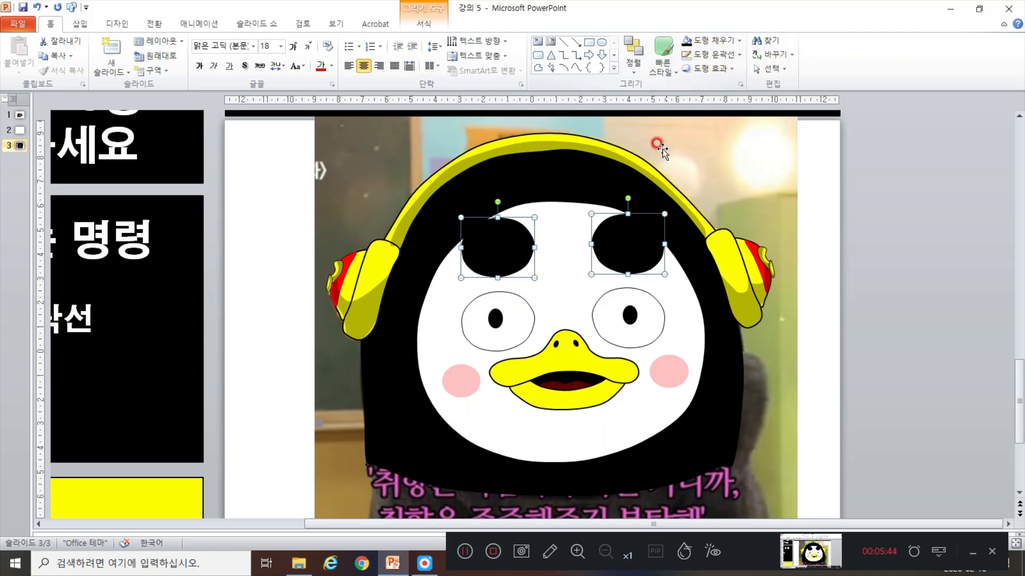
right_click(617, 264)
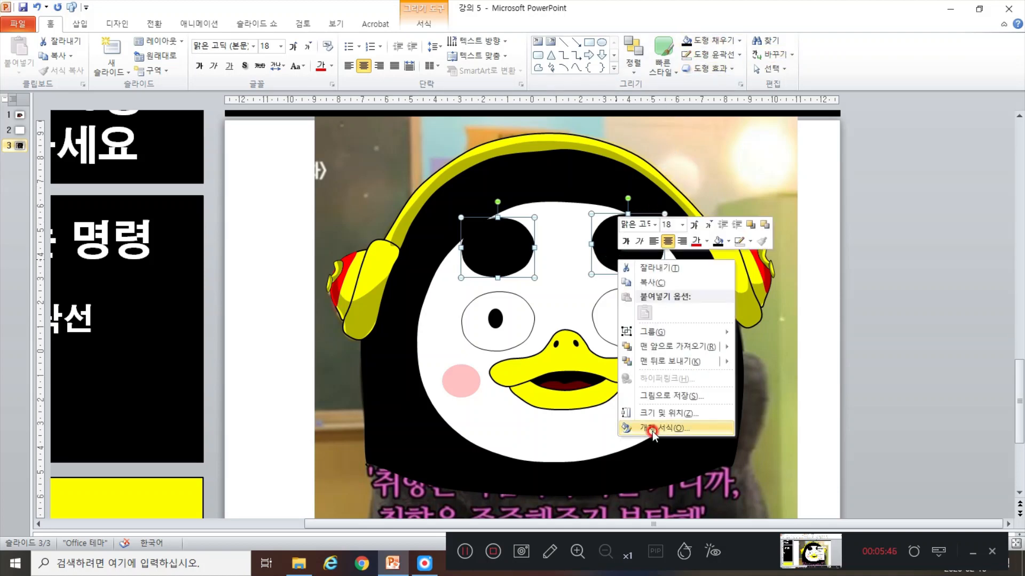
click(553, 321)
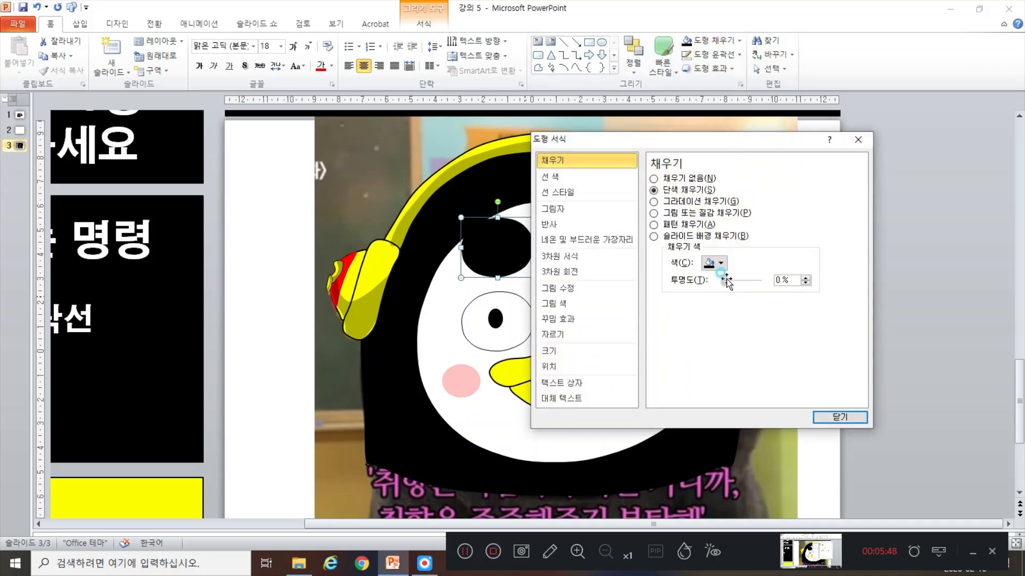
drag(721, 280, 754, 285)
click(824, 417)
click(703, 250)
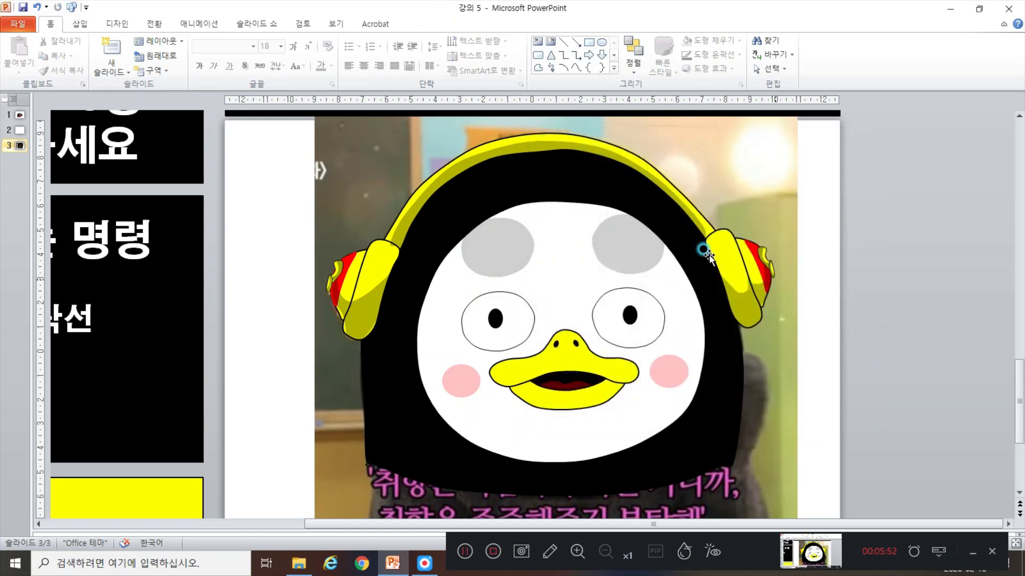
click(518, 247)
drag(521, 257, 518, 355)
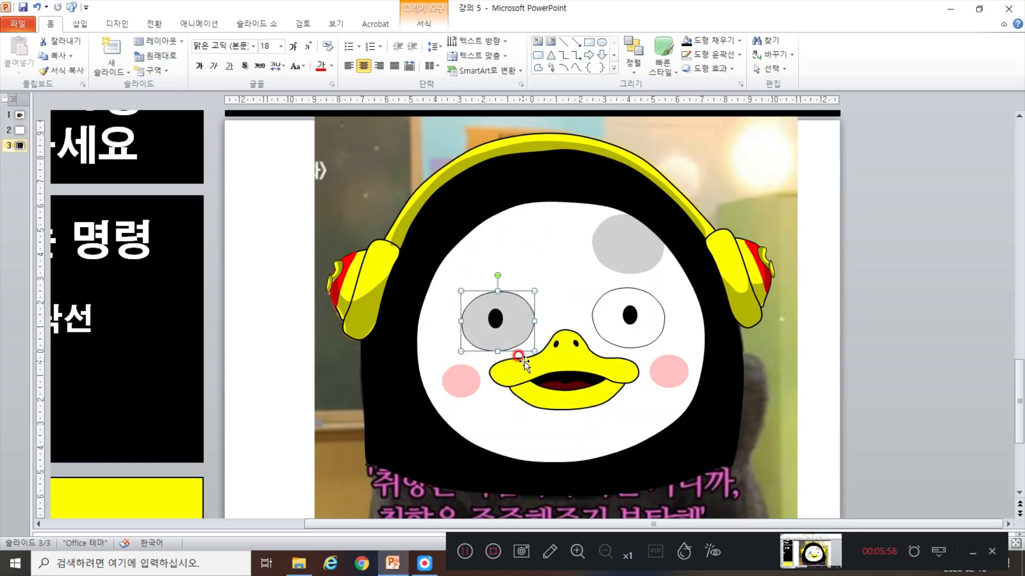
key(ctrl+z)
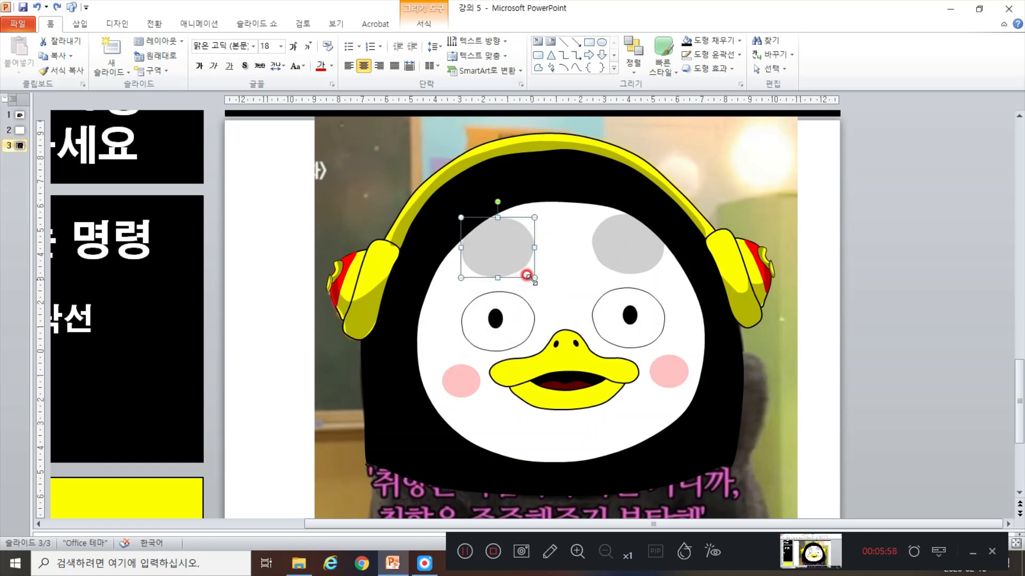
Enlarge both grey eye copies on the forehead slightly beyond the size of the original eyes
drag(533, 278, 586, 279)
click(608, 262)
click(788, 293)
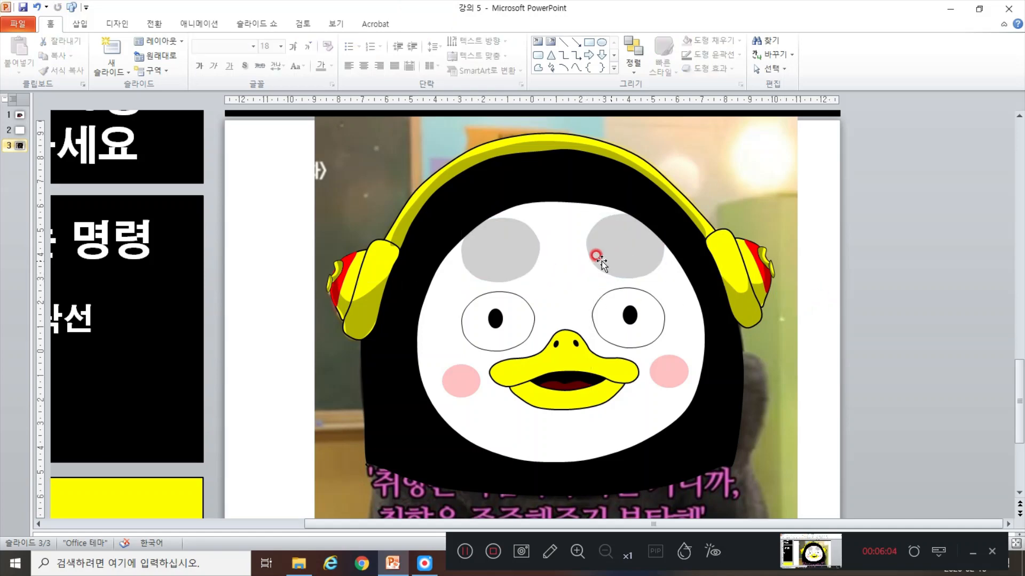
Try placing the enlarged grey copy over the left eye, and return it to the forehead
click(516, 265)
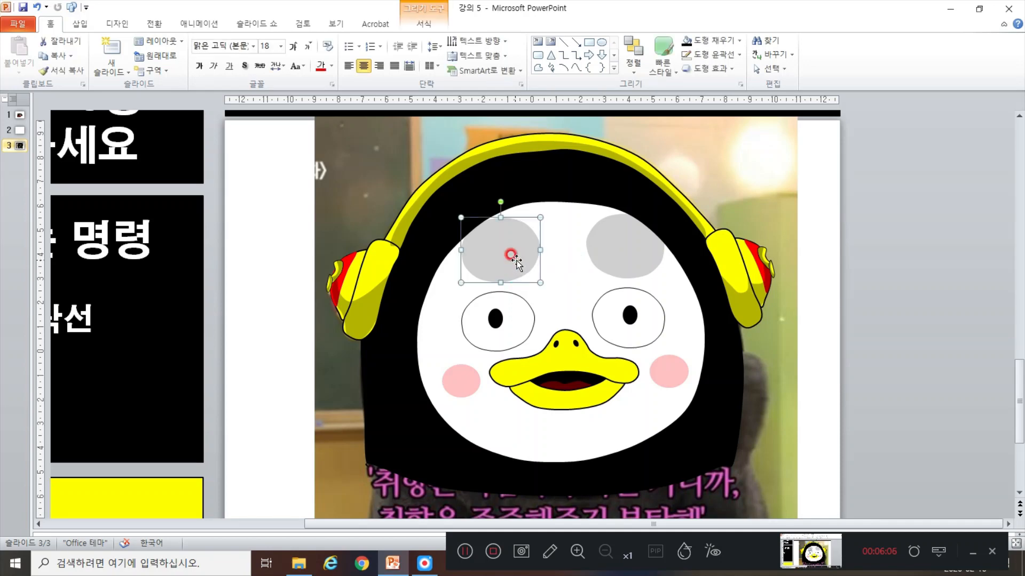
drag(511, 271, 531, 346)
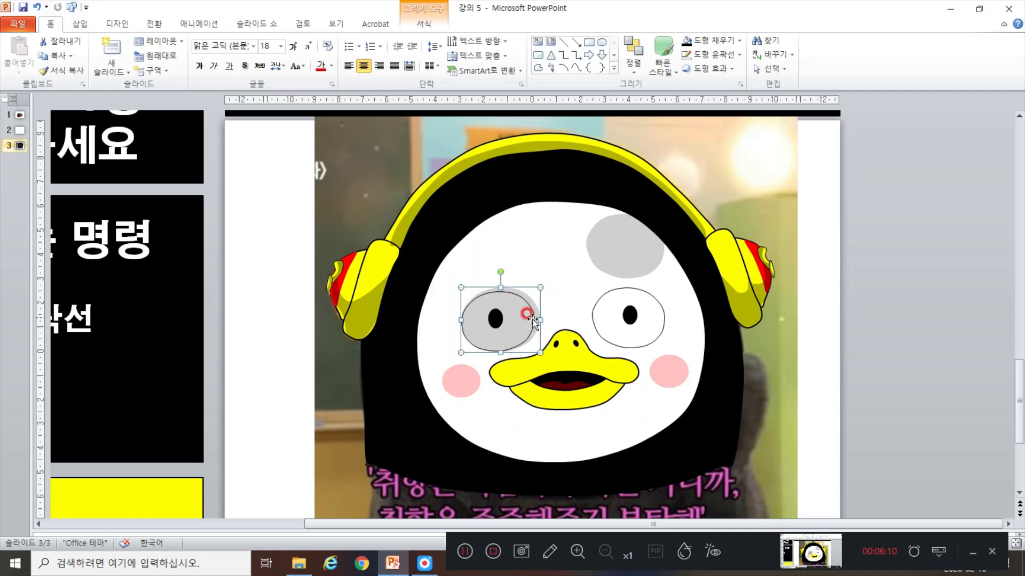
drag(526, 325, 523, 258)
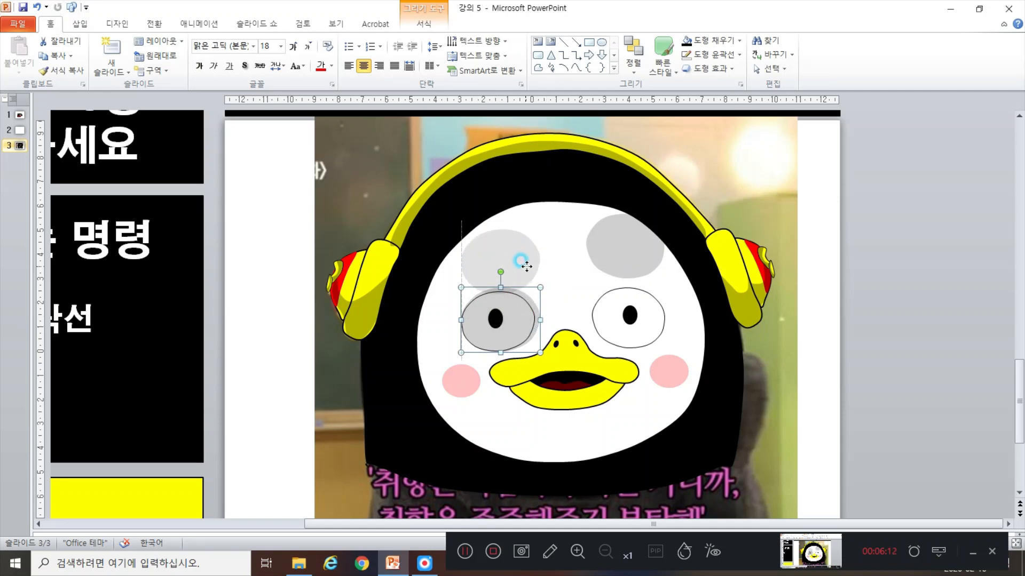
key(ctrl+z)
key(ctrl+y)
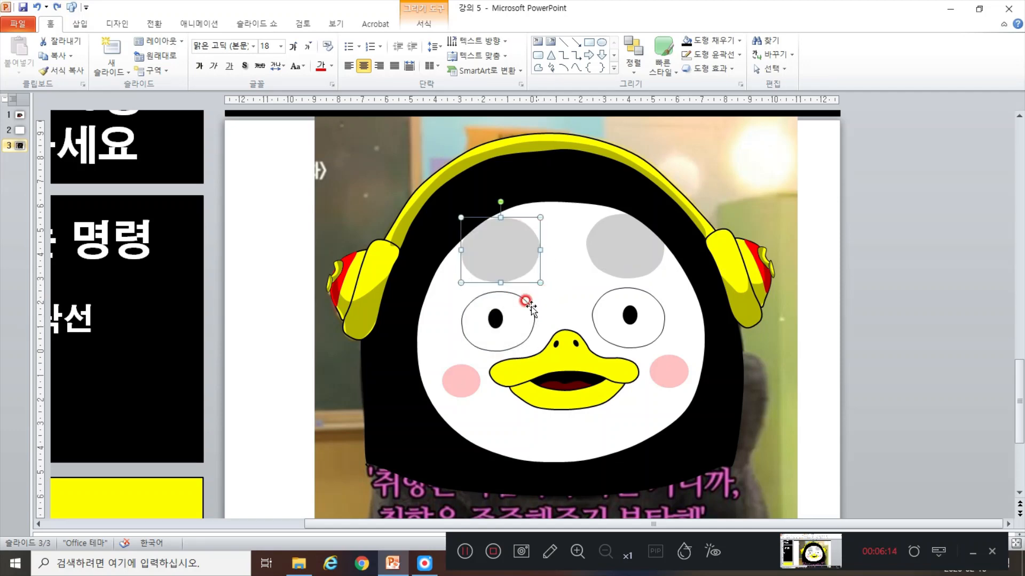
Group the two original eyes together and bring the group to the front
click(537, 320)
shift+click(636, 319)
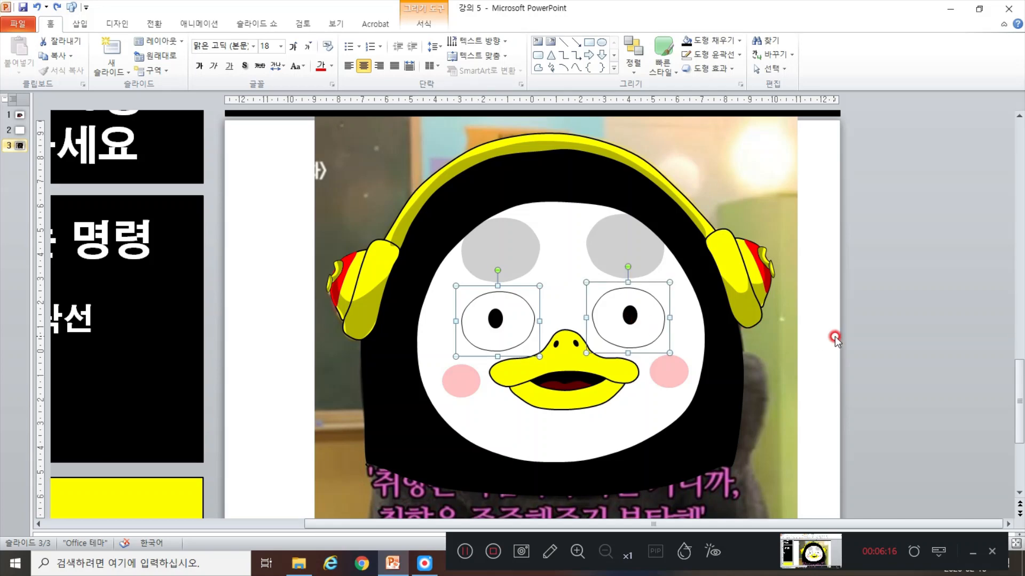
right_click(654, 326)
mouse_move(714, 401)
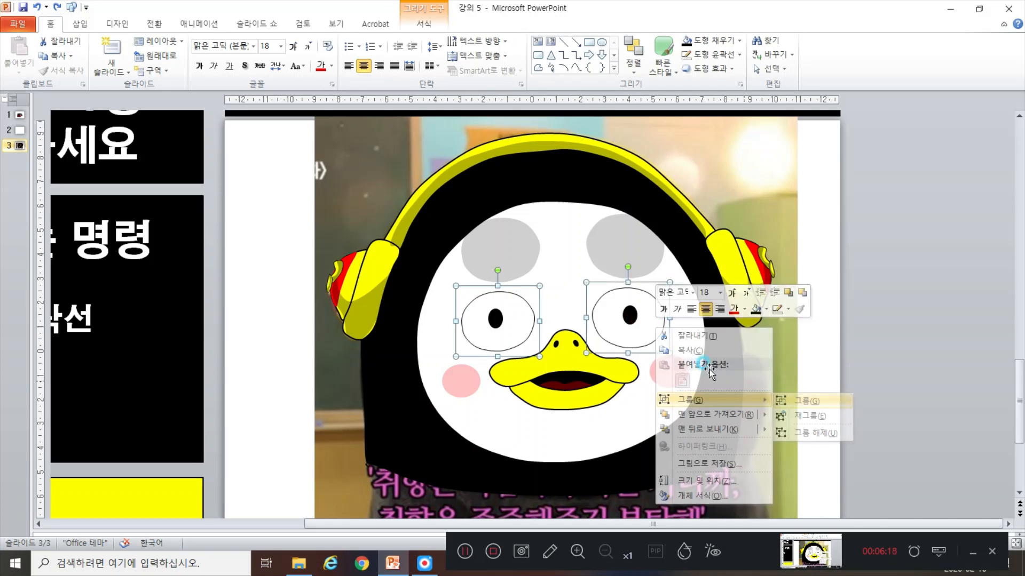
click(785, 405)
right_click(653, 342)
click(708, 429)
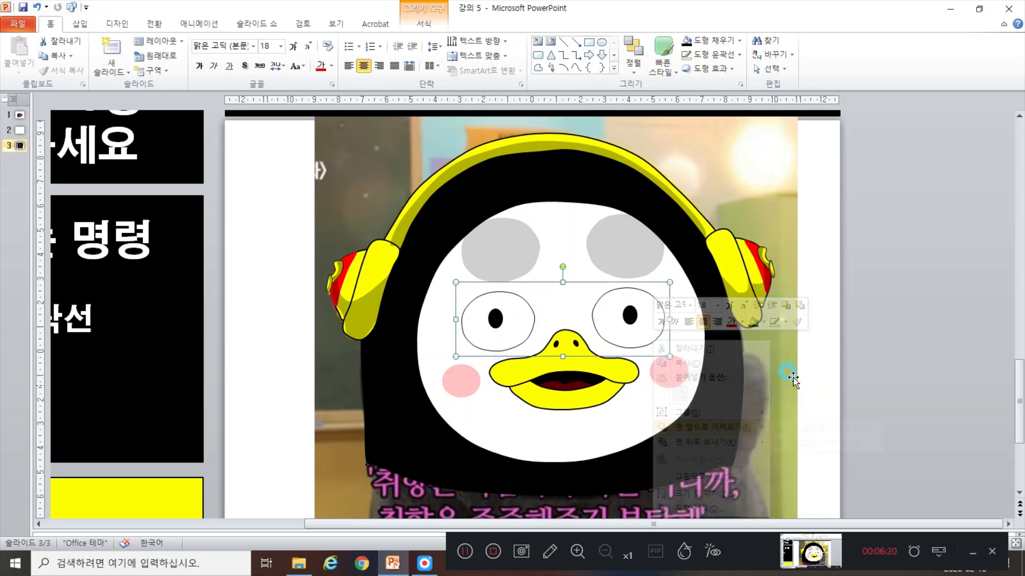
Move both grey copies together down from the forehead so they sit partly behind the eyes
click(476, 239)
shift+click(605, 251)
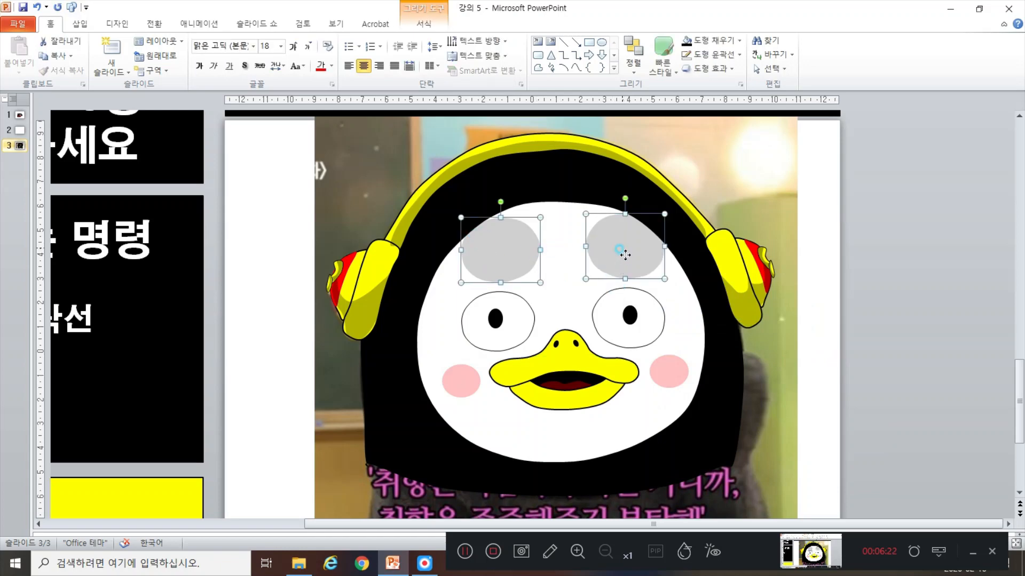
drag(618, 248, 625, 308)
click(826, 318)
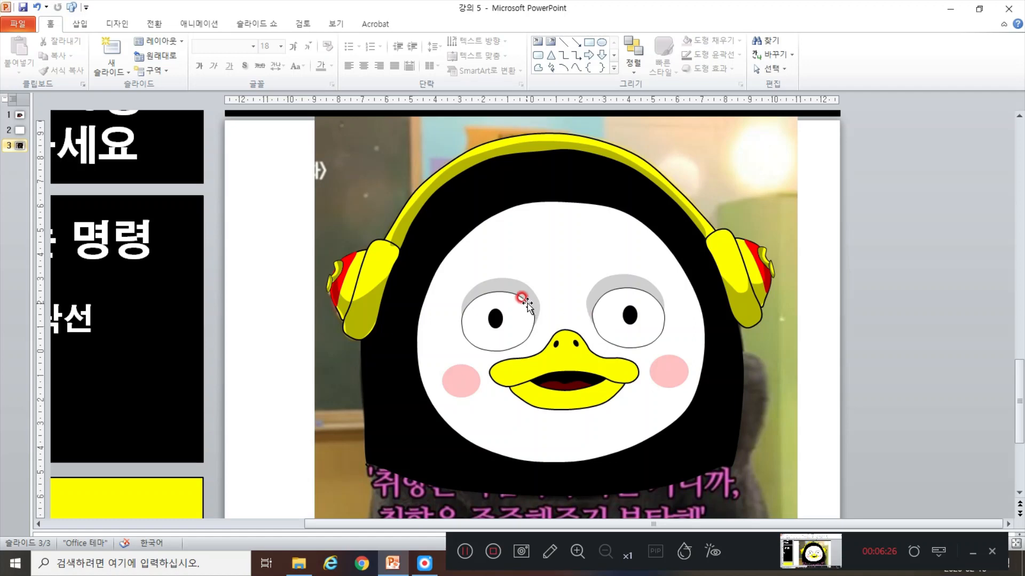
Position the left grey shape behind the left eye so only a thin shadow rim shows around it
click(523, 286)
drag(525, 292, 525, 300)
key(Left)
key(Left)
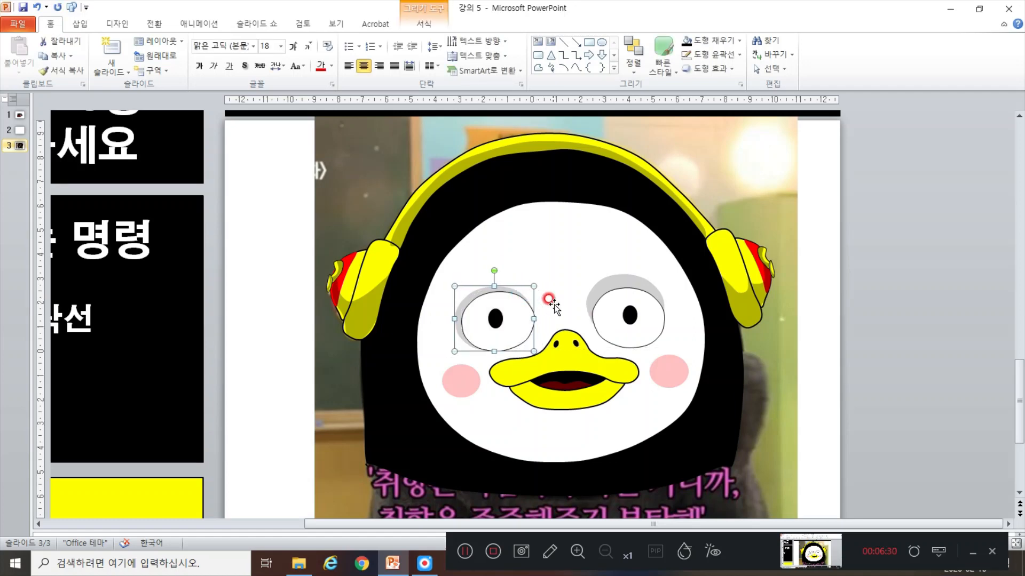
key(Right)
key(ctrl+Right)
key(ctrl+Right)
key(ctrl+Right)
key(ctrl+Right)
key(ctrl+Down)
key(ctrl+Down)
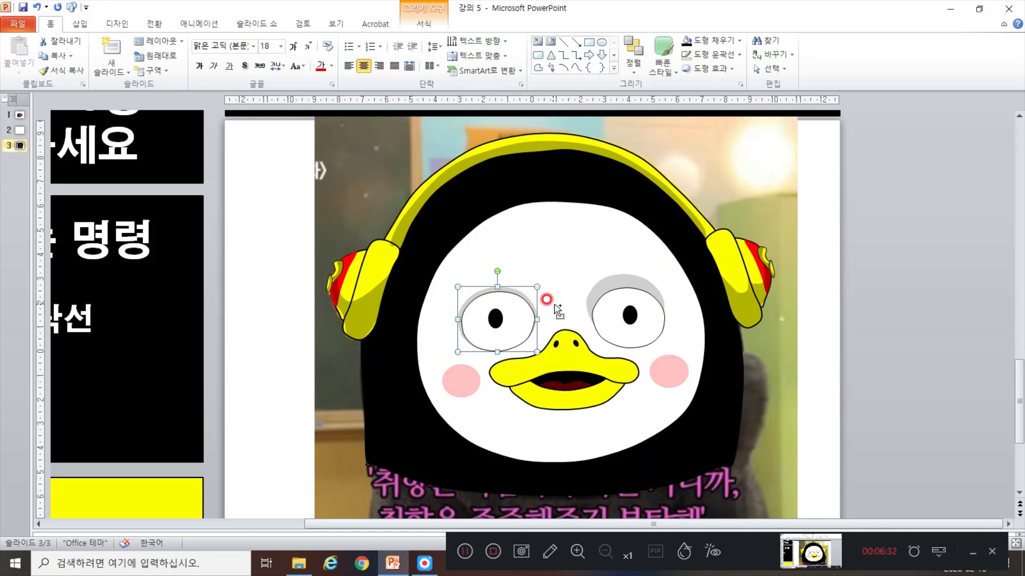
Position the right grey shape behind the right eye so only a thin shadow rim shows around it
click(610, 296)
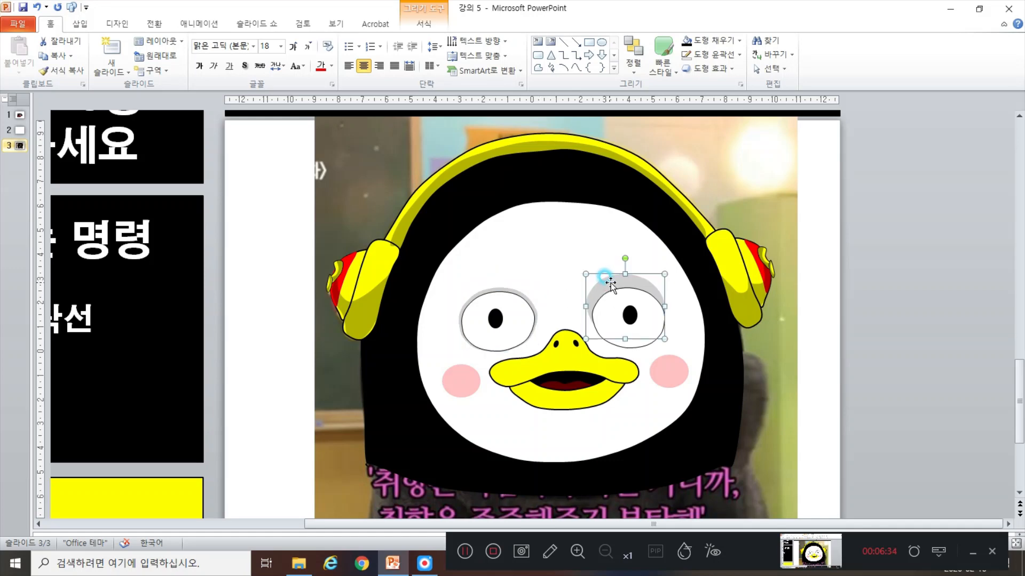
key(Down)
key(Down)
key(Down)
key(Down)
key(Up)
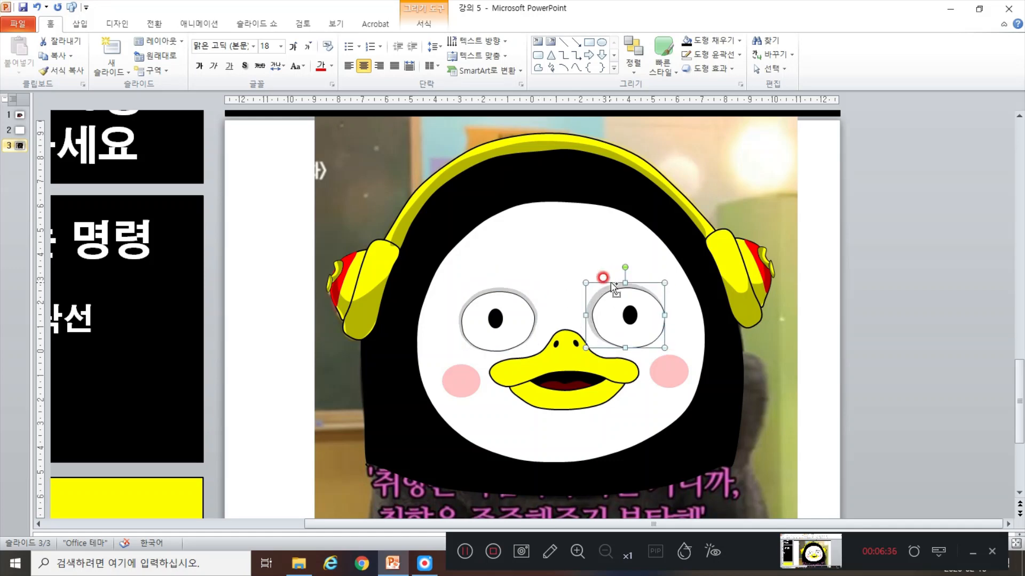
key(Right)
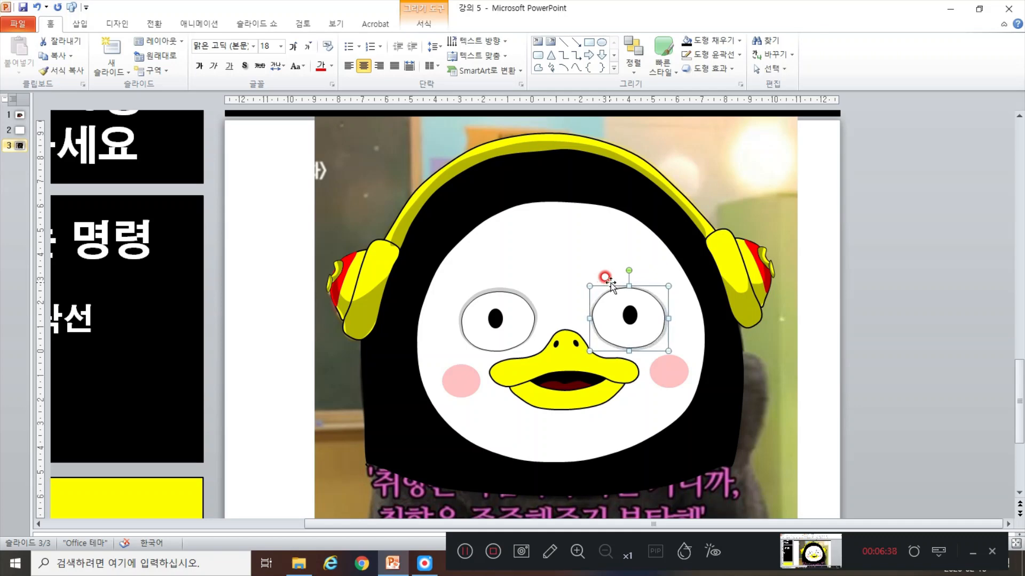
click(800, 323)
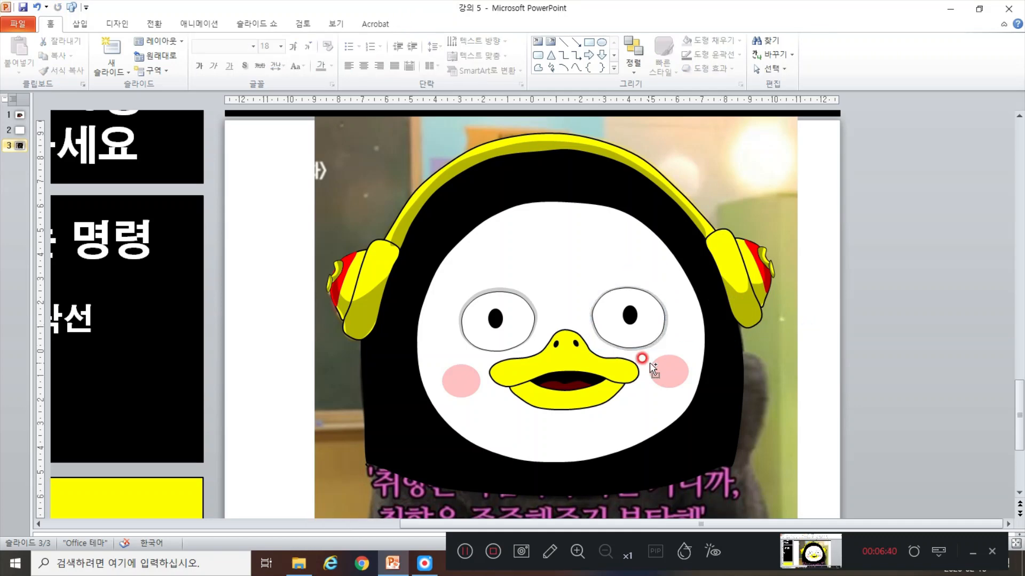
Draw a closed curve shape along the lower edge of the upper beak, from its left tip to its right tip
scroll(649, 363, up, 3)
click(576, 67)
click(476, 349)
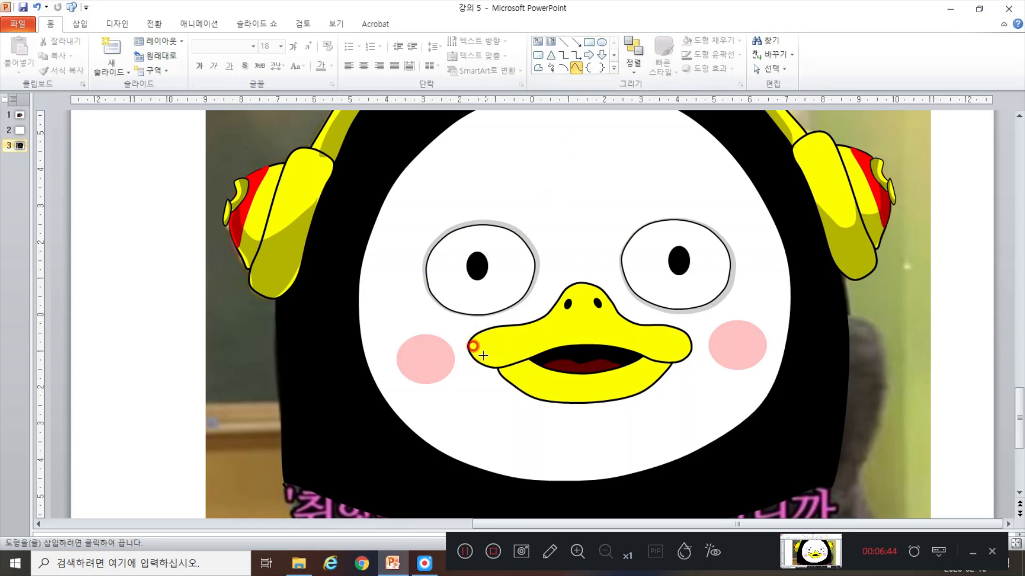
click(472, 349)
click(551, 337)
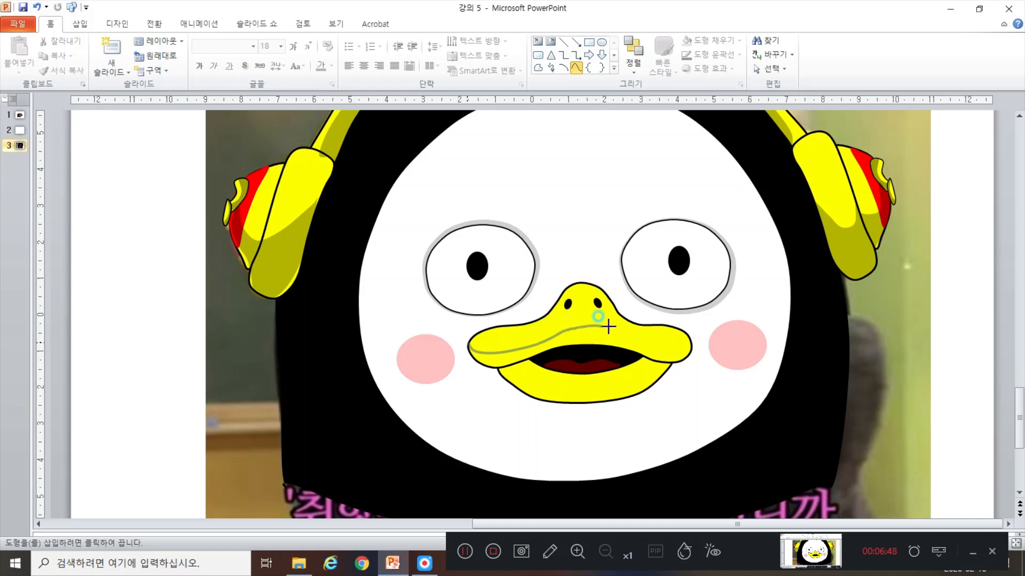
click(658, 351)
click(680, 350)
click(681, 328)
click(627, 350)
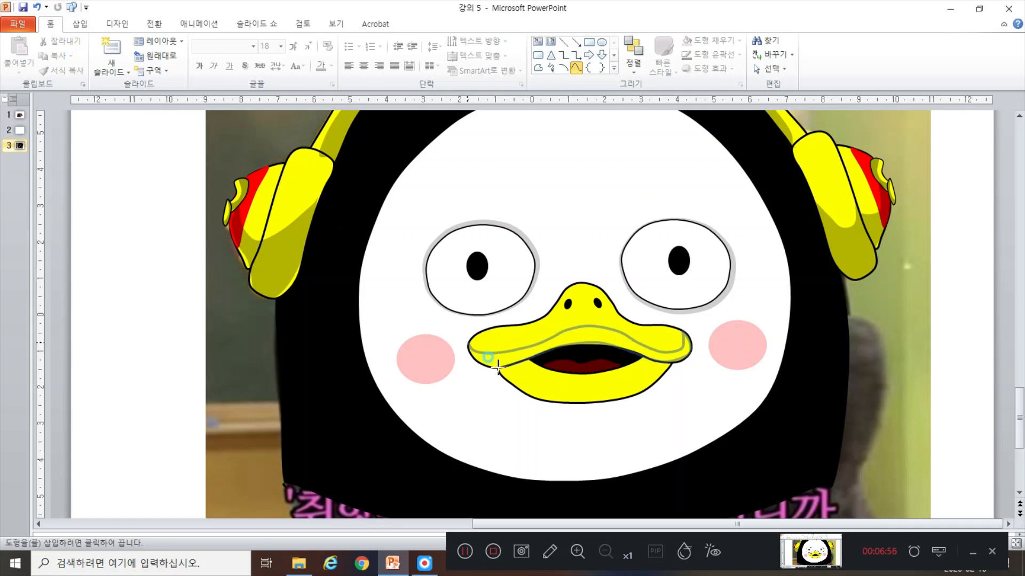
click(468, 347)
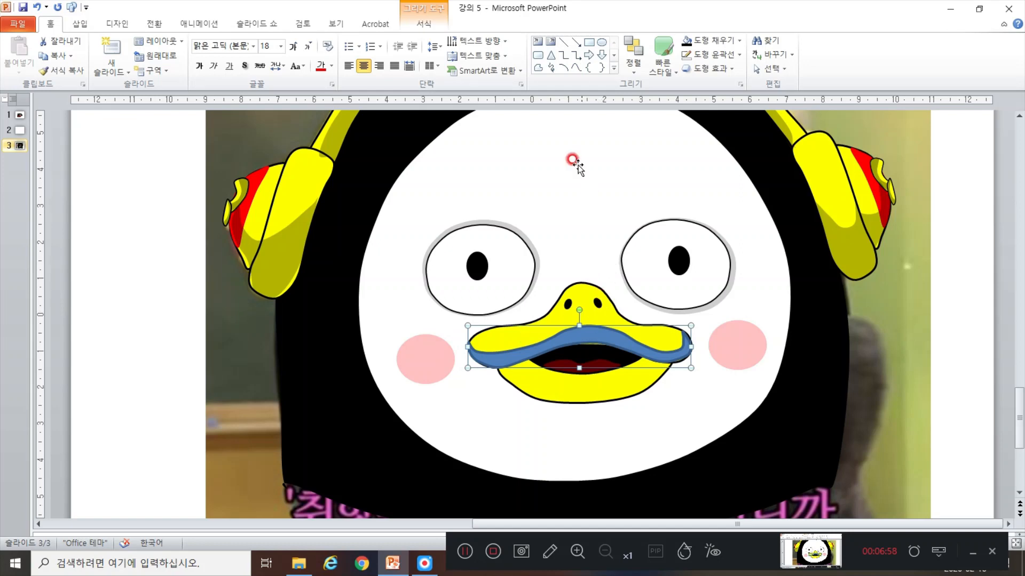
Draw a closed crescent-shaped curve on the lower beak, following the underside of the open mouth
click(514, 367)
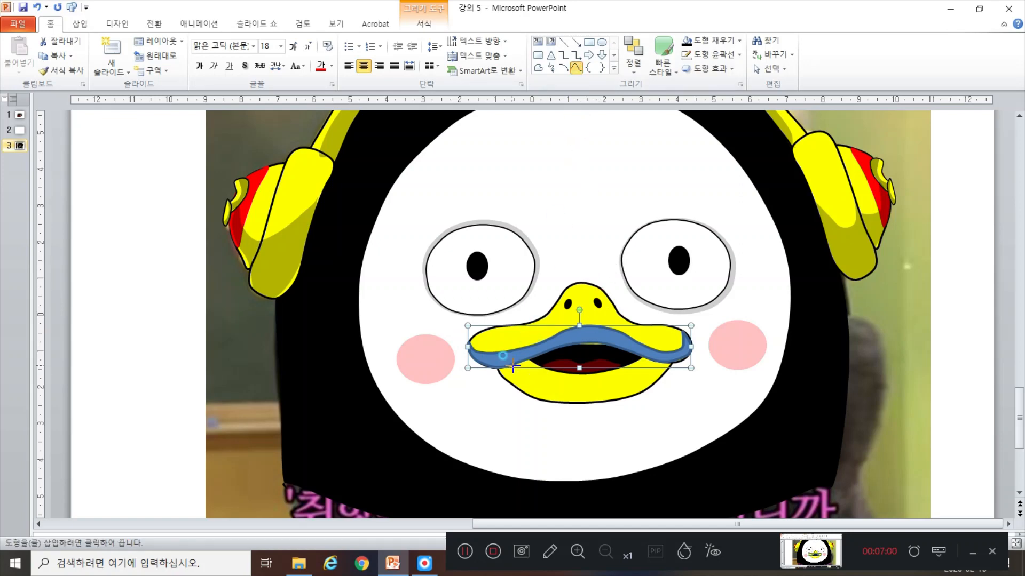
click(530, 381)
click(566, 392)
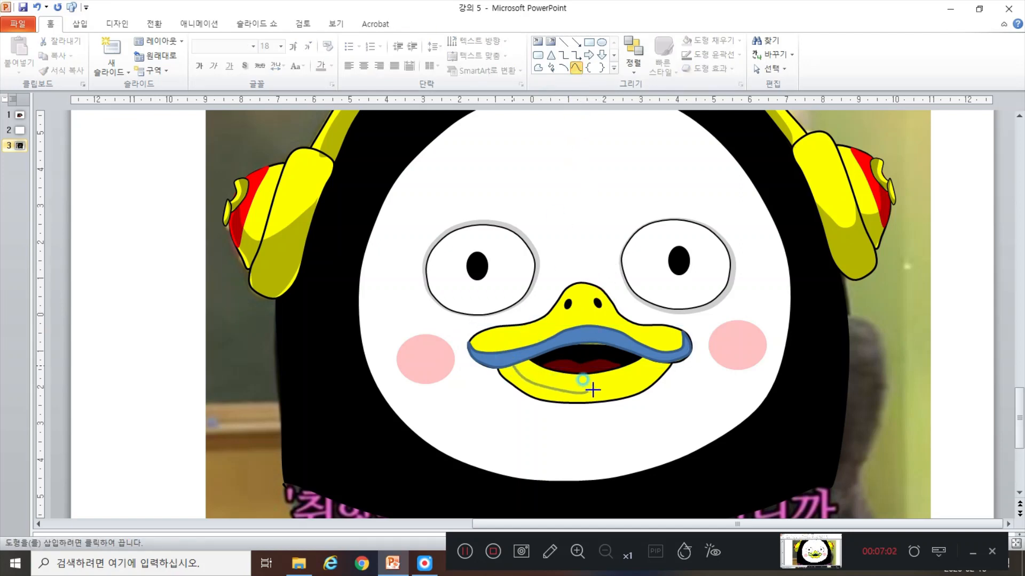
click(609, 389)
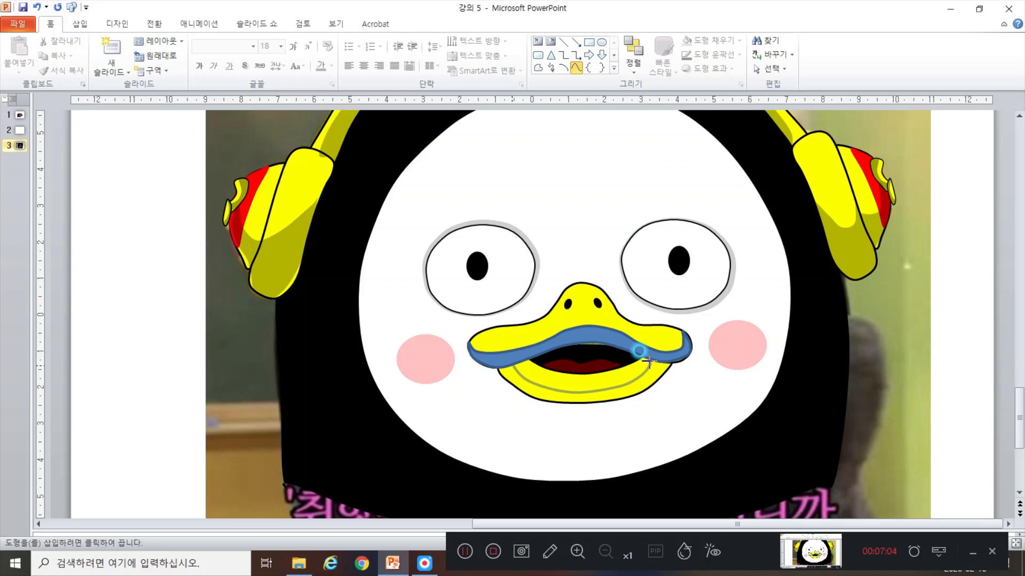
click(644, 357)
click(628, 367)
click(596, 372)
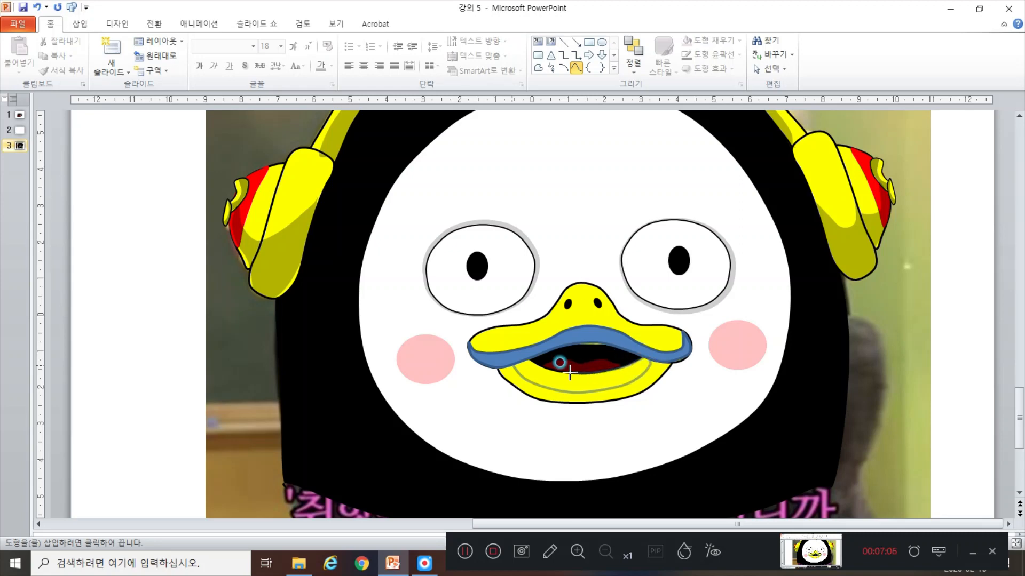
click(566, 372)
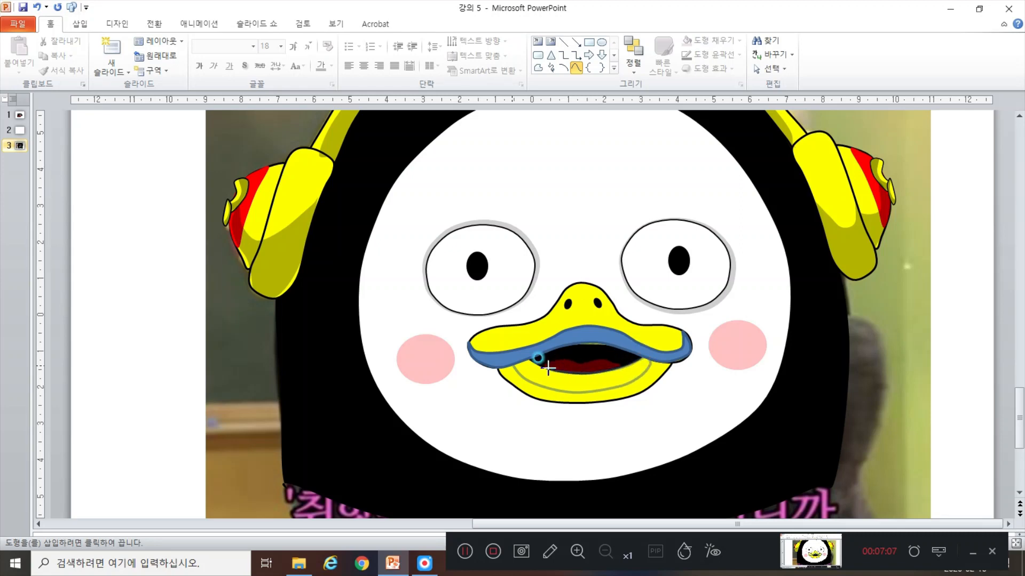
click(511, 353)
Copy the formatting of the grey shadow behind the left eye onto both new beak shapes
click(531, 256)
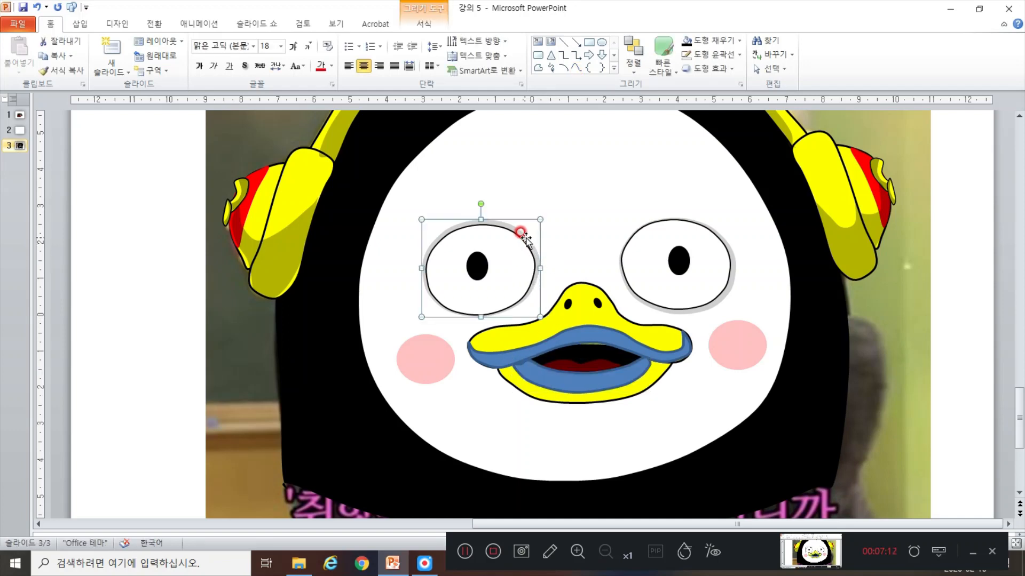
click(70, 71)
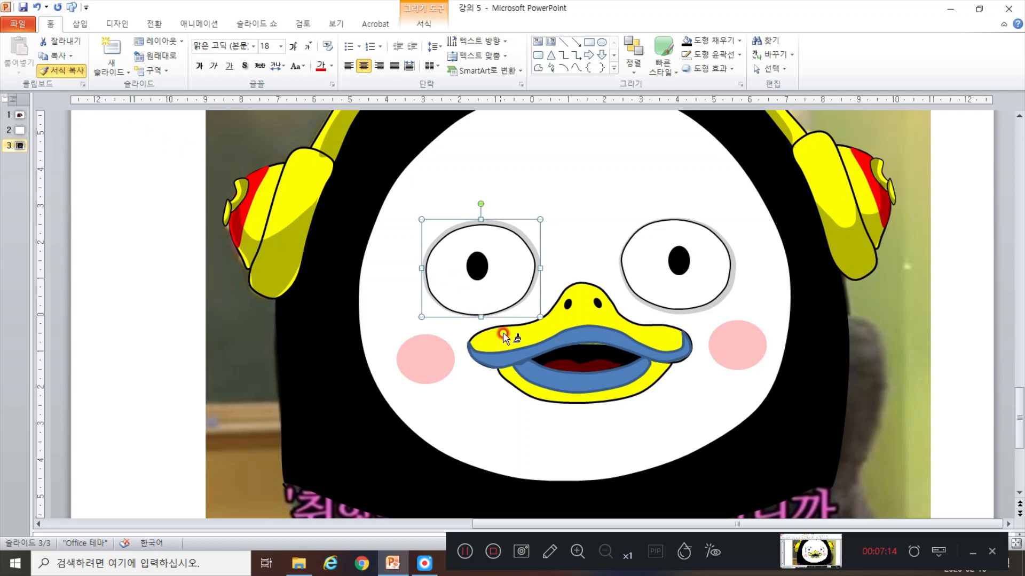
click(522, 357)
click(573, 384)
key(F4)
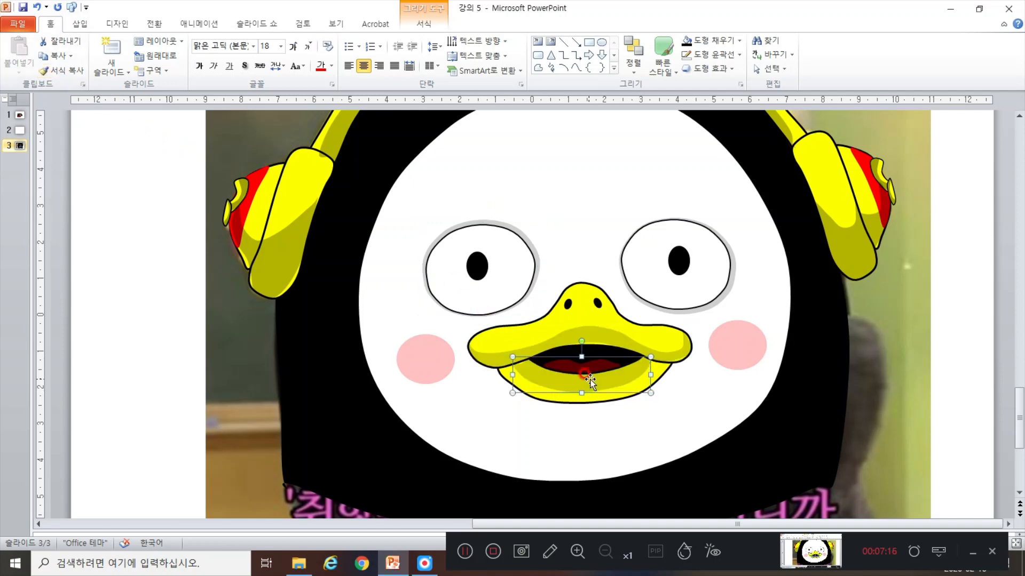
scroll(665, 430, down, 4)
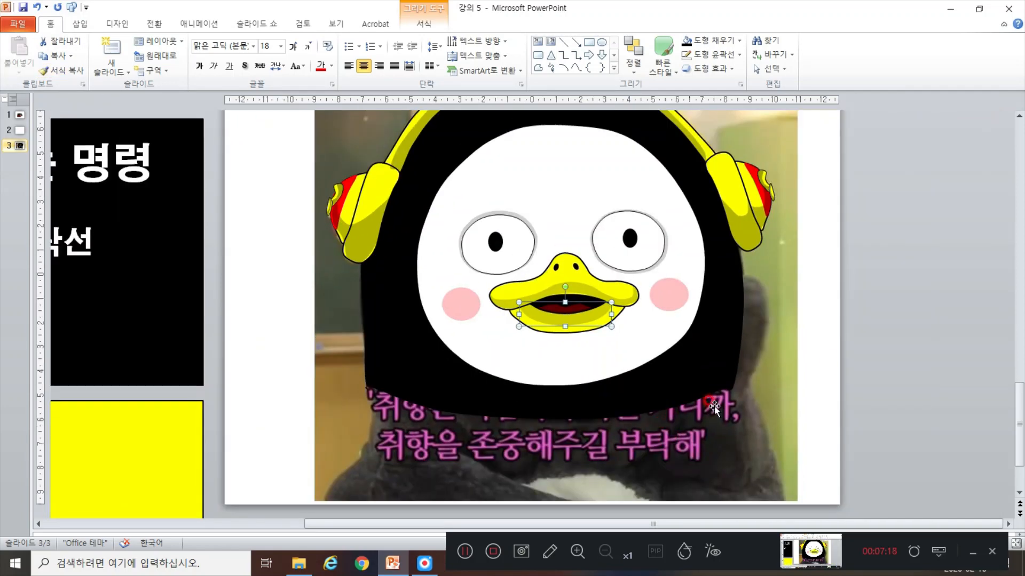
Select all the shapes that make up the penguin drawing and group them into one object
click(860, 359)
scroll(827, 359, up, 2)
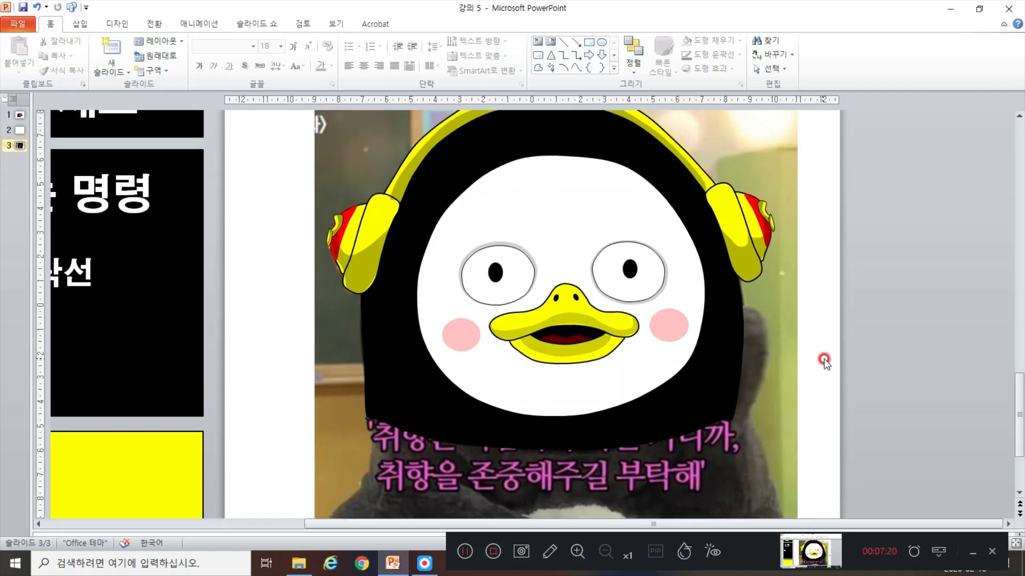
scroll(825, 362, down, 2)
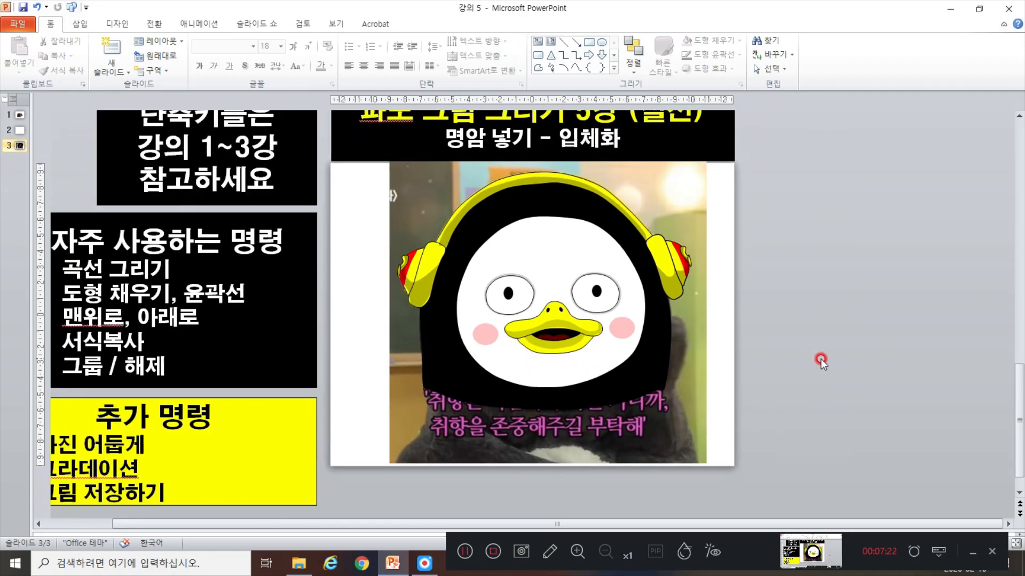
scroll(821, 358, up, 1)
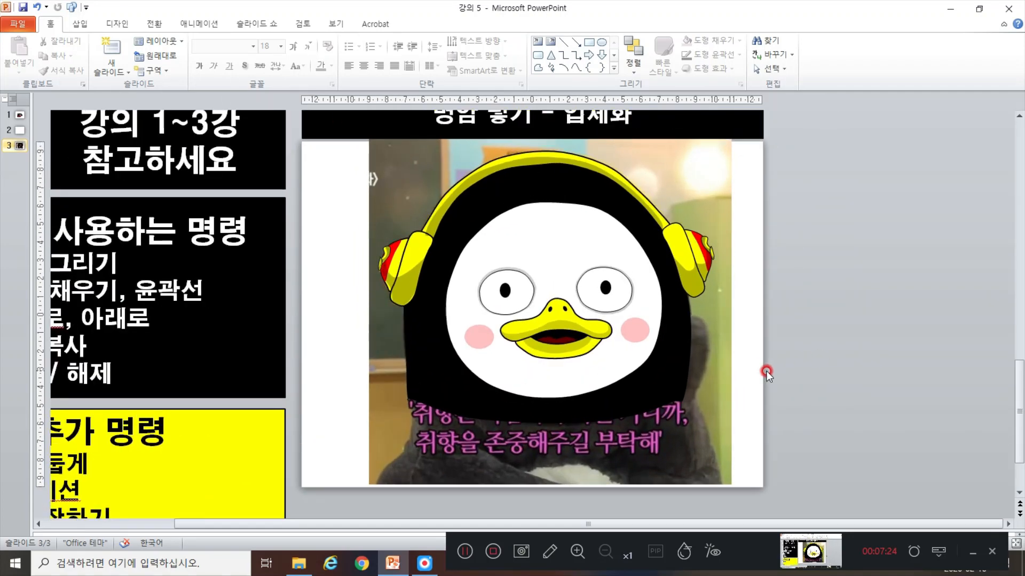
scroll(764, 368, down, 1)
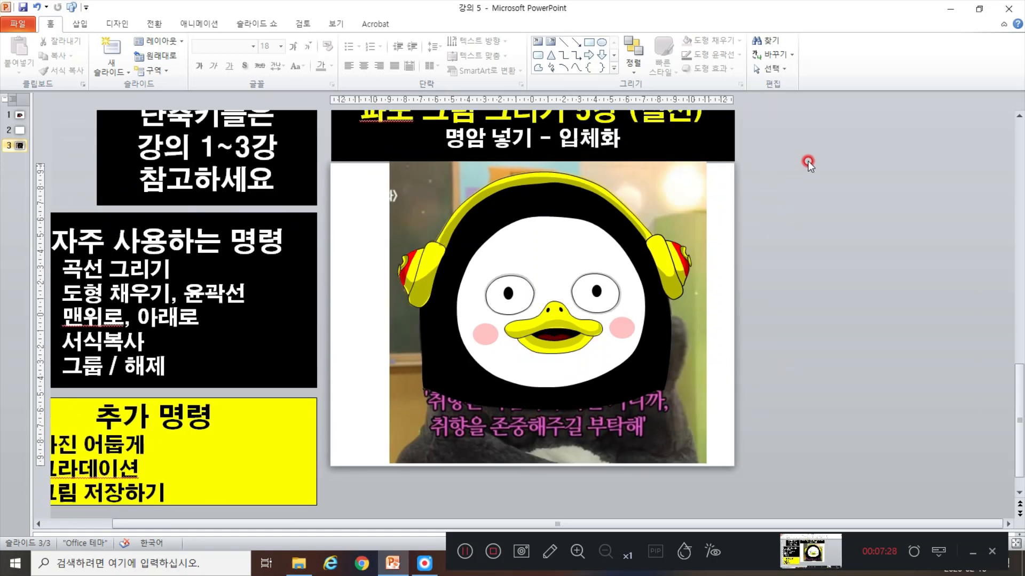
mouse_move(808, 161)
mouse_down()
mouse_move(632, 382)
mouse_move(376, 432)
mouse_move(347, 460)
mouse_up()
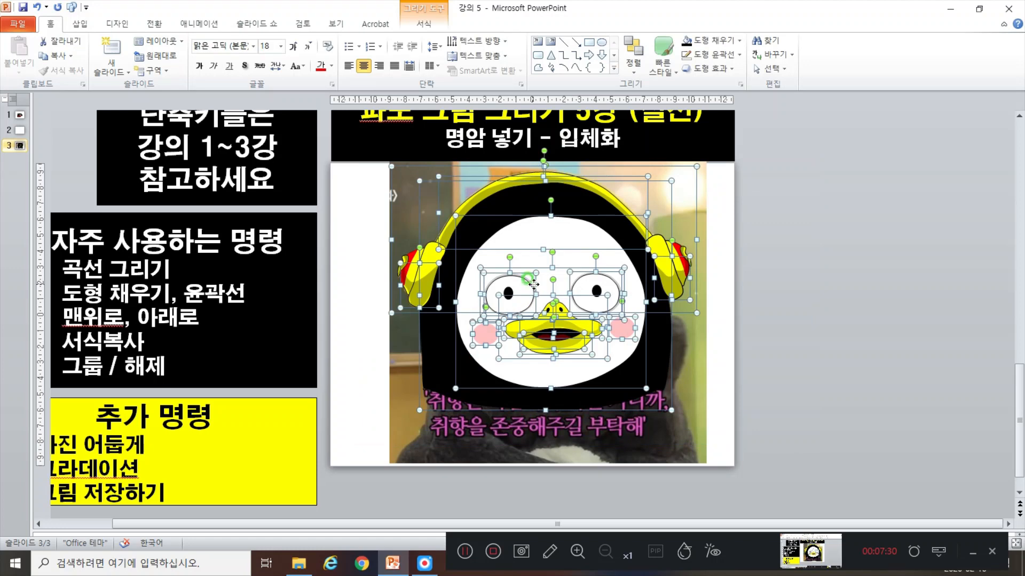
right_click(533, 284)
mouse_move(587, 356)
click(670, 356)
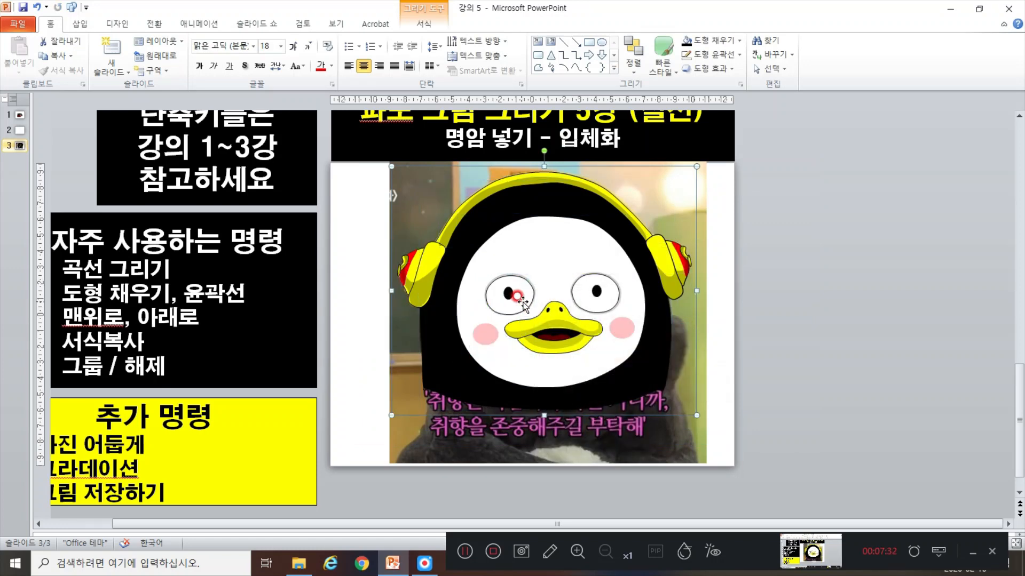
Move the grouped penguin off its photo and scatter several duplicates of it around and beyond the slide
mouse_move(521, 304)
mouse_down()
mouse_move(713, 304)
mouse_move(771, 320)
mouse_move(612, 323)
mouse_move(576, 438)
mouse_up()
scroll(747, 326, down, 5)
ctrl+drag(578, 428, 704, 434)
ctrl+drag(714, 439, 802, 415)
ctrl+drag(780, 421, 850, 378)
ctrl+drag(842, 371, 659, 223)
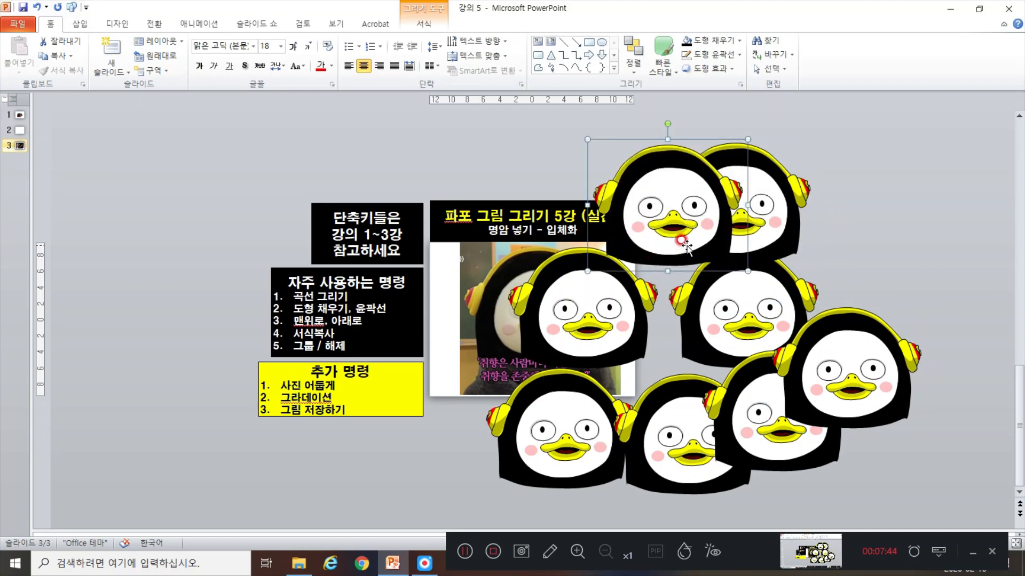
Delete the duplicate penguins one by one, keeping a single one placed over the photo's right edge
key(Delete)
click(750, 228)
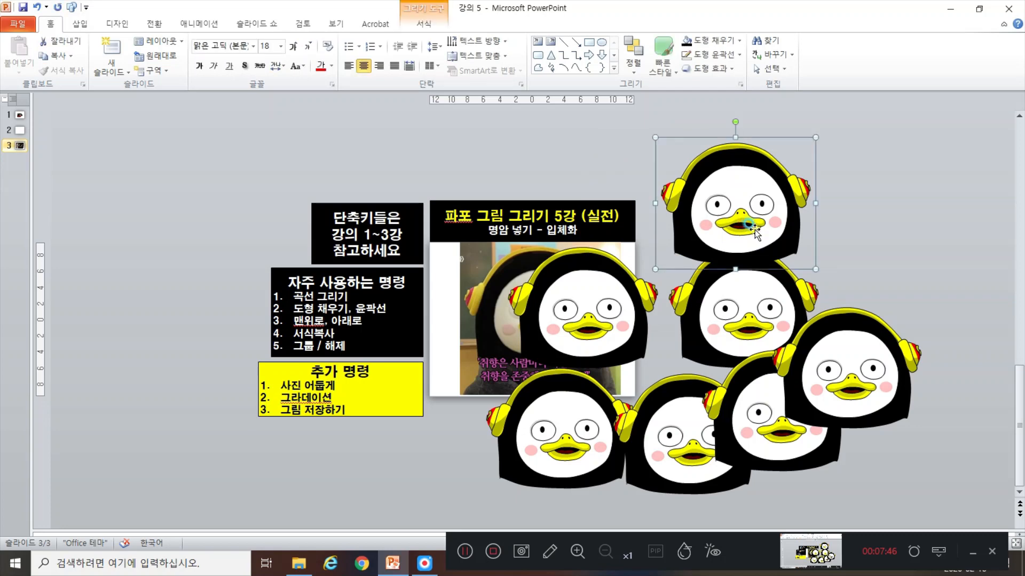
key(Delete)
click(748, 321)
key(Delete)
click(618, 323)
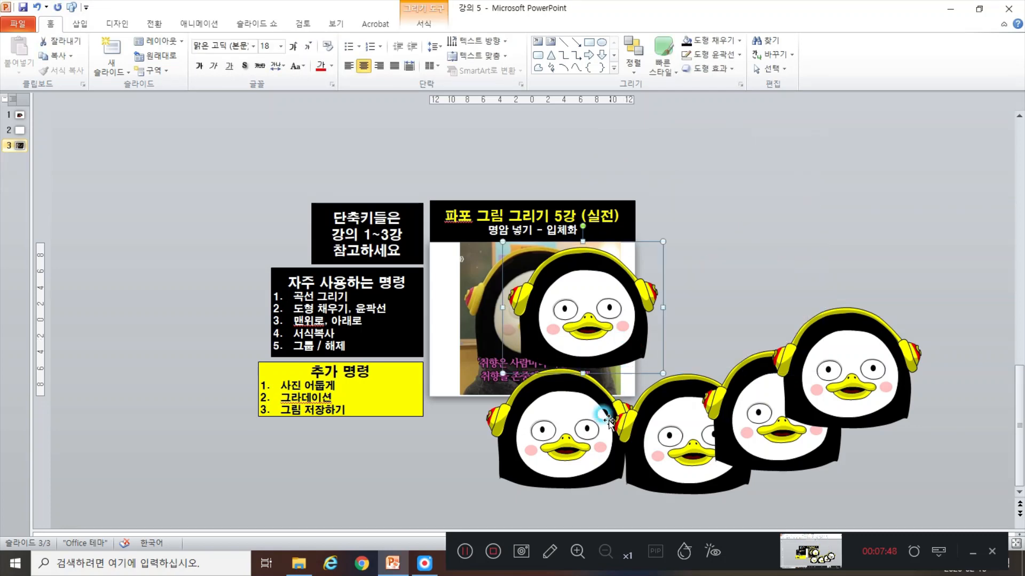
key(Delete)
click(627, 419)
key(Delete)
click(689, 427)
key(Delete)
click(749, 429)
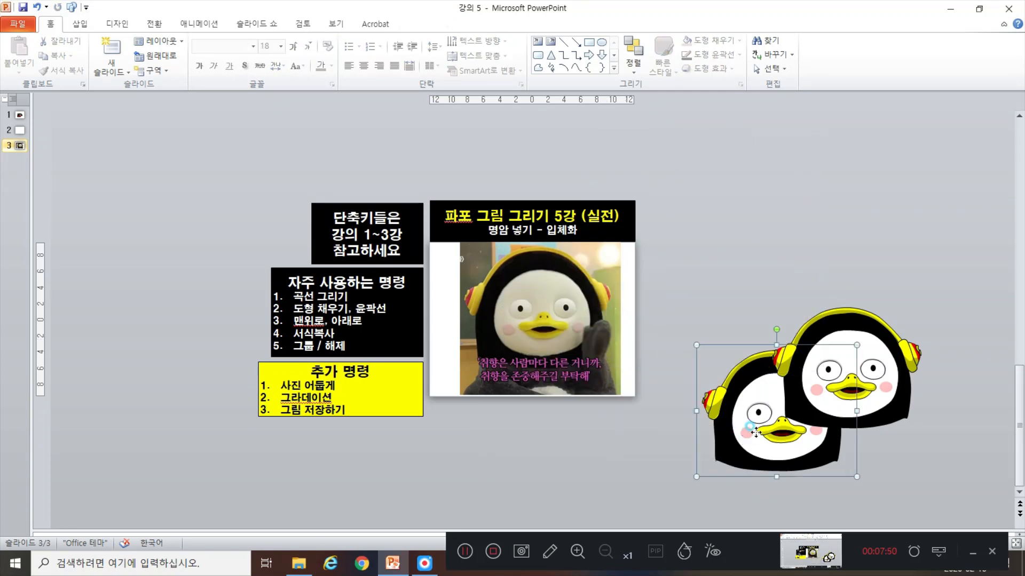
mouse_move(749, 430)
mouse_down()
mouse_move(500, 342)
mouse_move(640, 318)
mouse_up()
click(848, 377)
key(Delete)
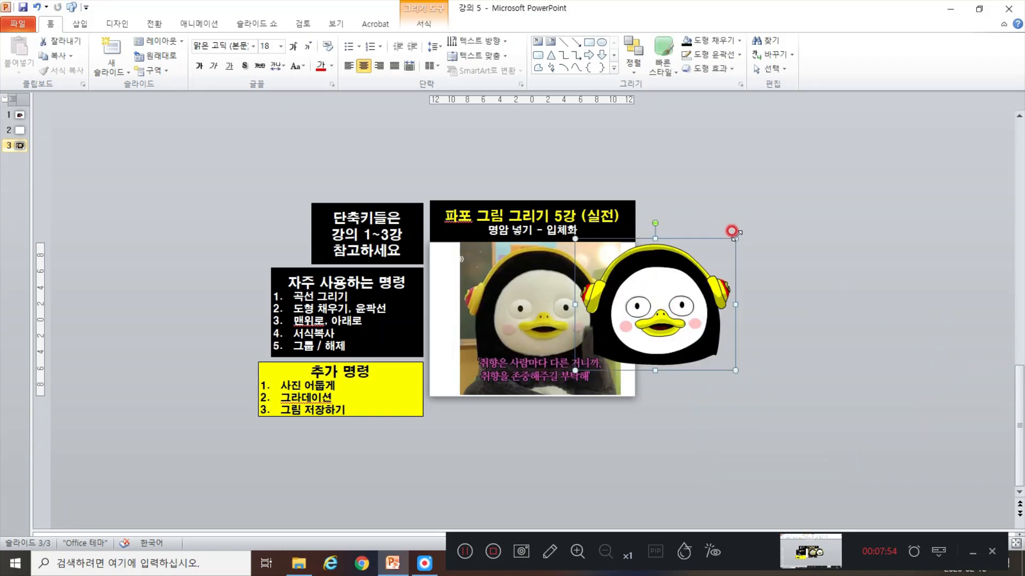
Enlarge the remaining penguin and make two copies of it, one small over the photo and one medium-sized beside it
drag(735, 239, 882, 153)
drag(778, 271, 554, 429)
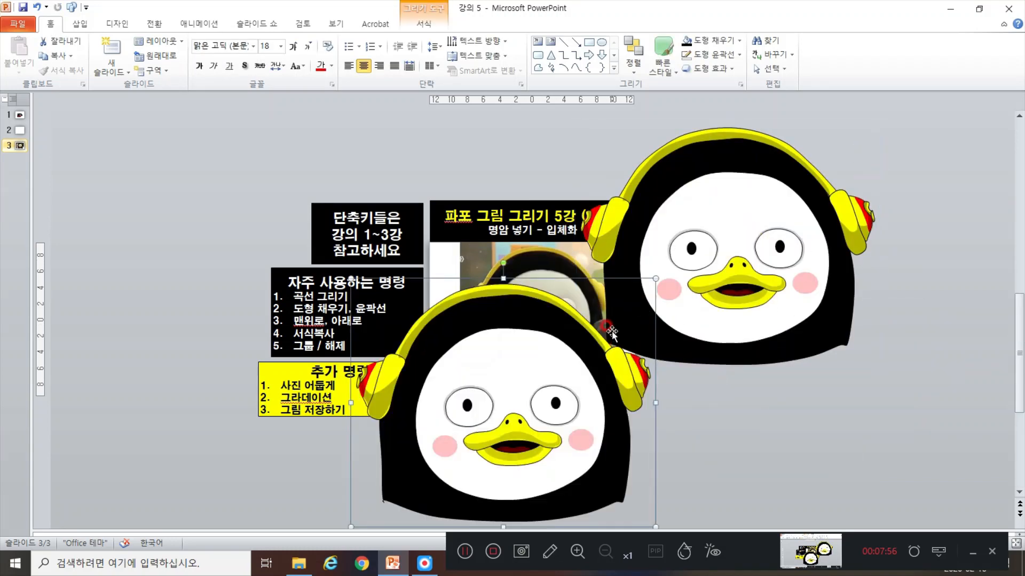
drag(649, 276, 502, 402)
drag(451, 453, 662, 388)
mouse_move(705, 458)
mouse_down()
mouse_move(758, 499)
mouse_move(678, 405)
mouse_move(718, 457)
mouse_up()
Delete the medium-sized penguin and move the largest one down beside the small one
click(658, 415)
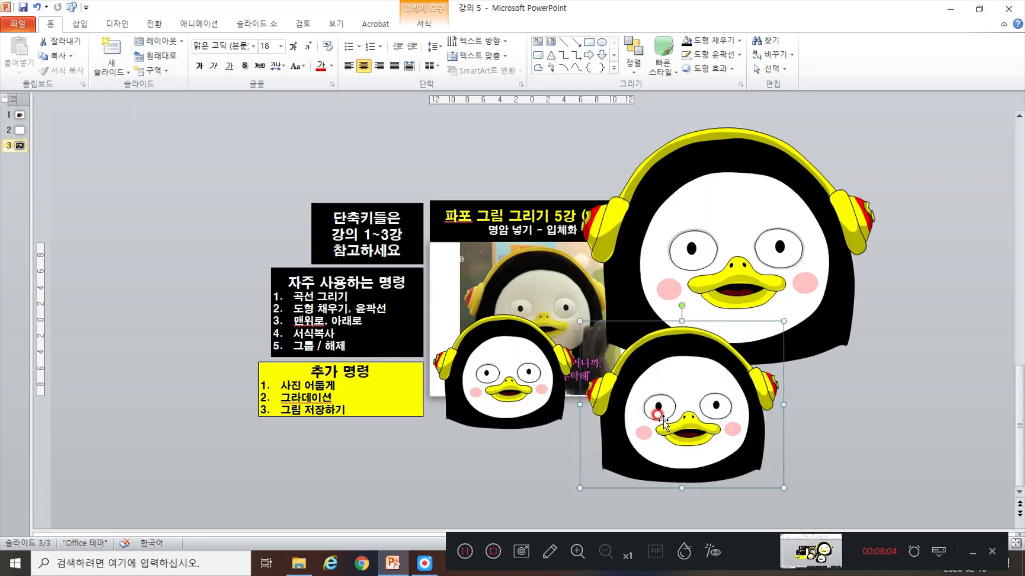
key(Delete)
click(720, 337)
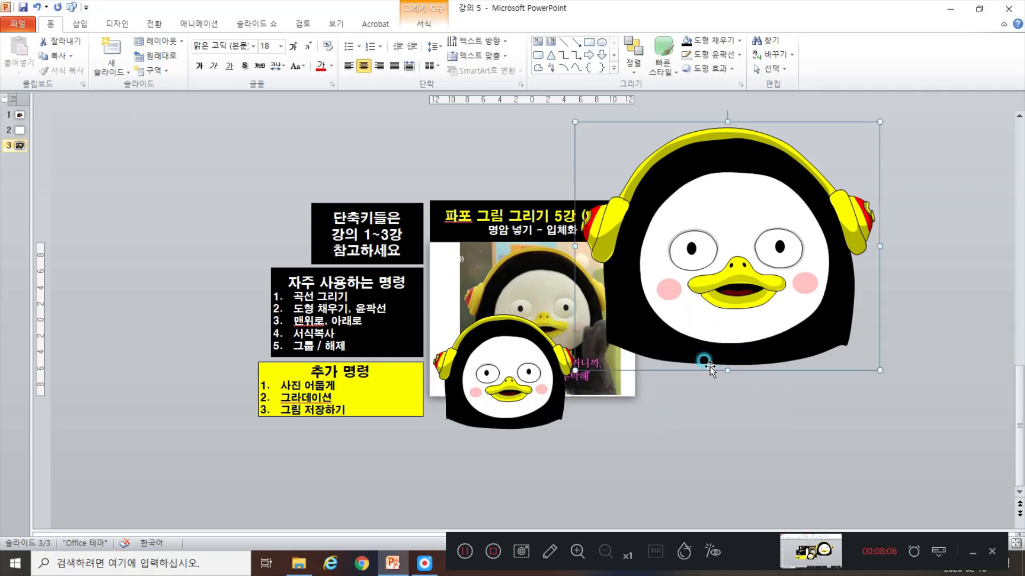
drag(682, 331, 645, 400)
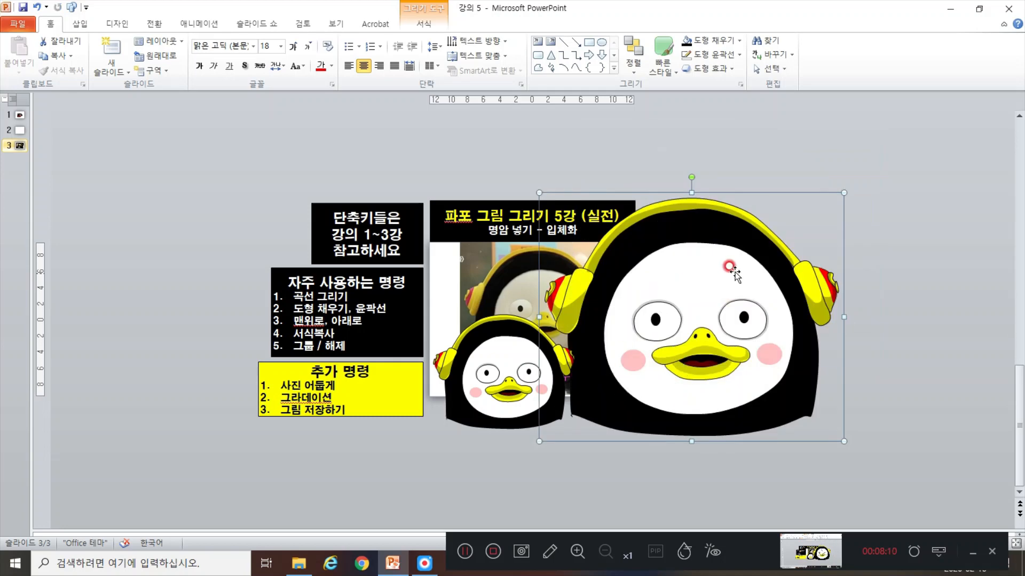
mouse_move(707, 330)
mouse_down()
mouse_move(746, 325)
mouse_move(732, 335)
mouse_up()
Delete the largest penguin and move the small one so it overlaps the right edge of the photo
scroll(750, 367, up, 2)
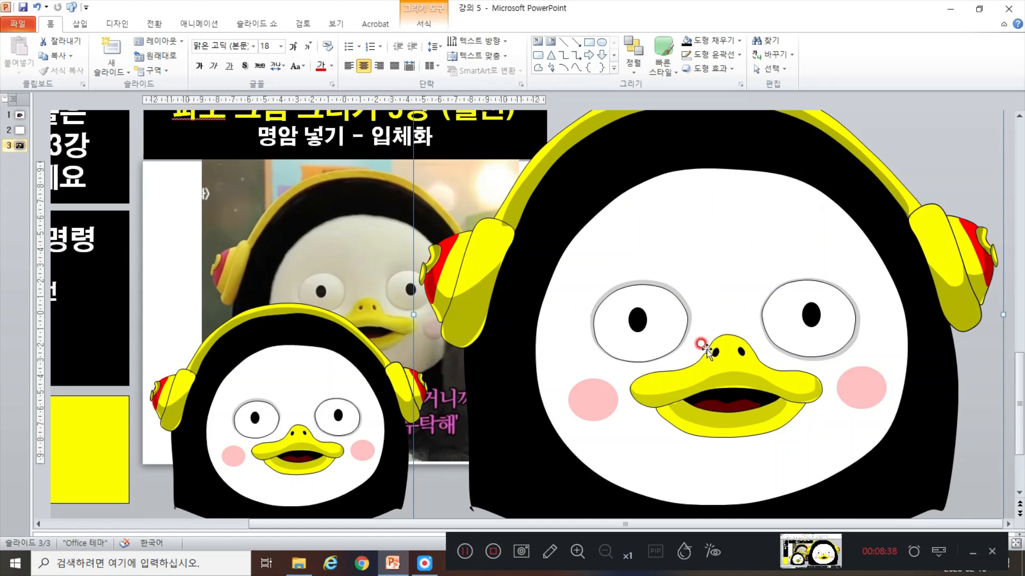
scroll(679, 331, down, 2)
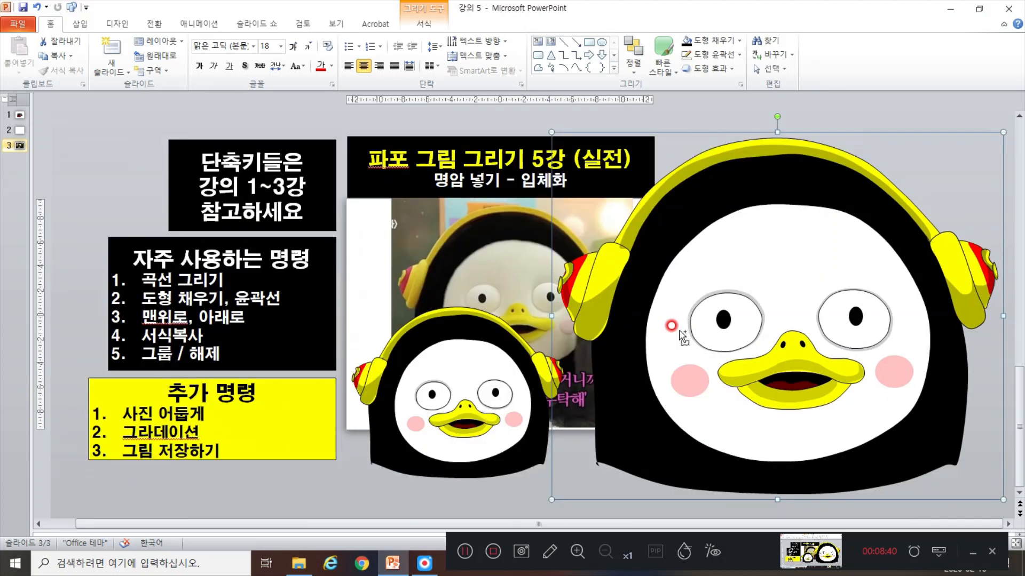
scroll(682, 336, down, 3)
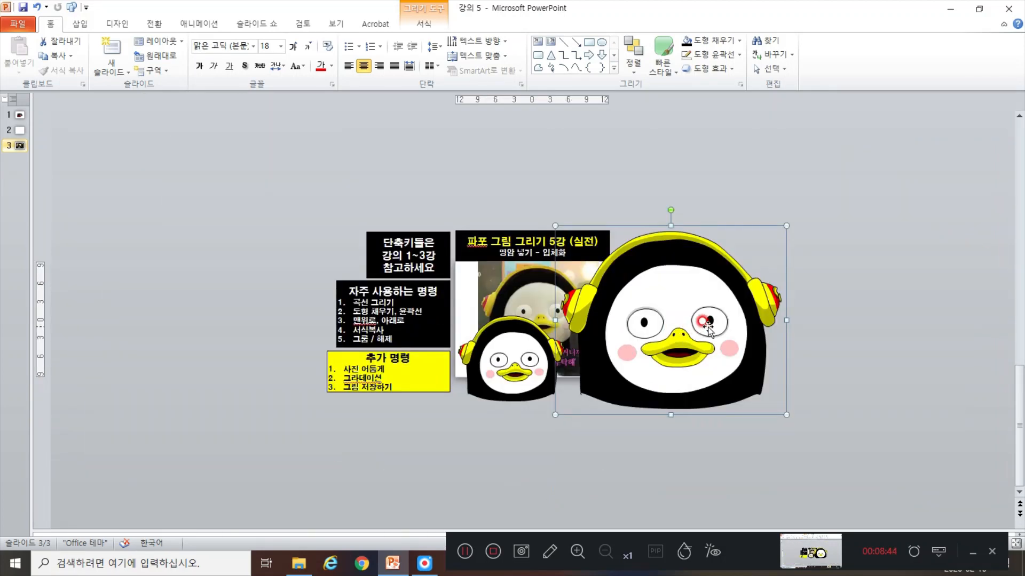
key(Delete)
drag(541, 352, 645, 349)
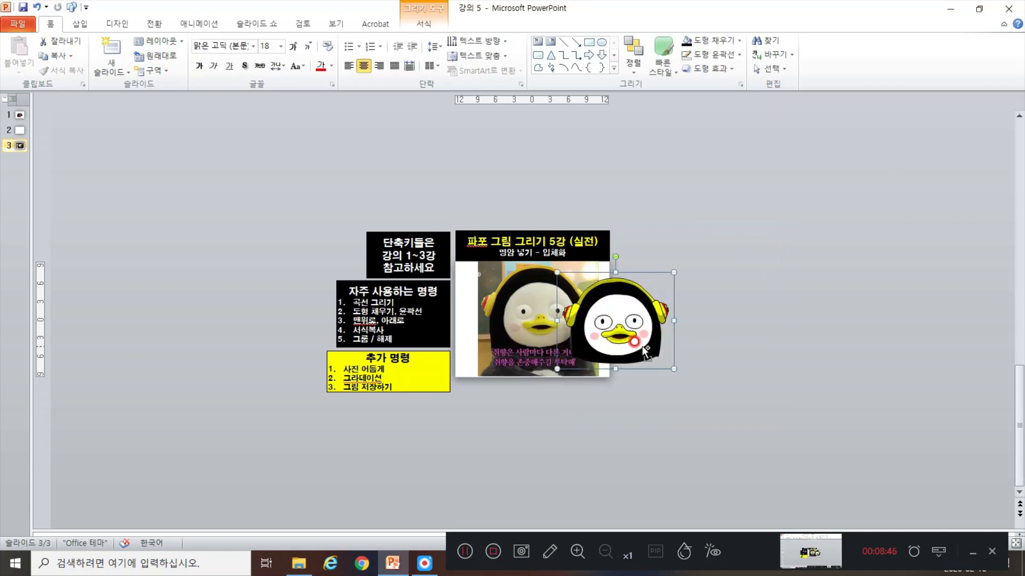
scroll(644, 349, up, 3)
drag(744, 329, 721, 318)
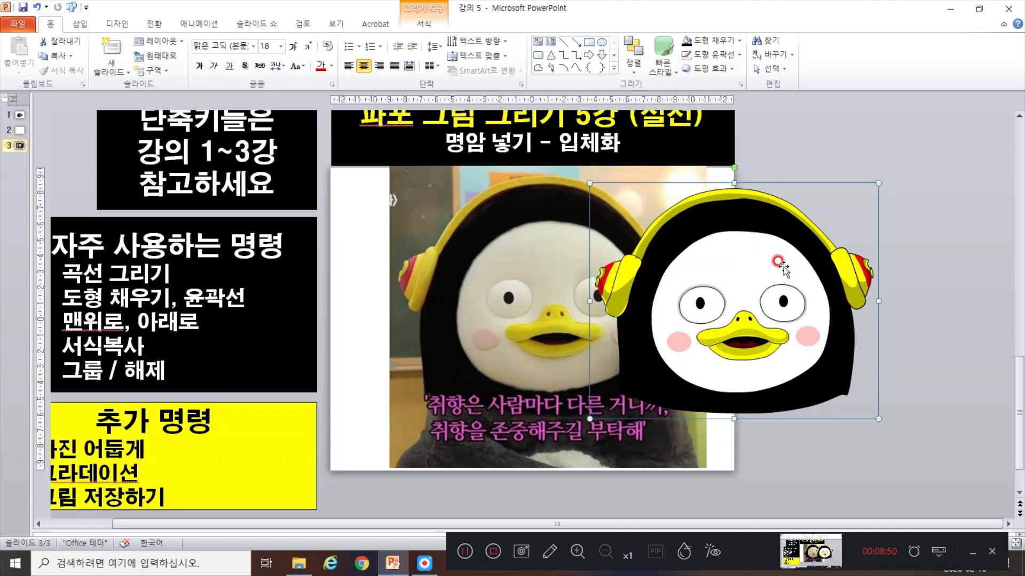
Save the grouped penguin as a picture in the Pictures folder, in PNG format with the file name 펭수
right_click(748, 310)
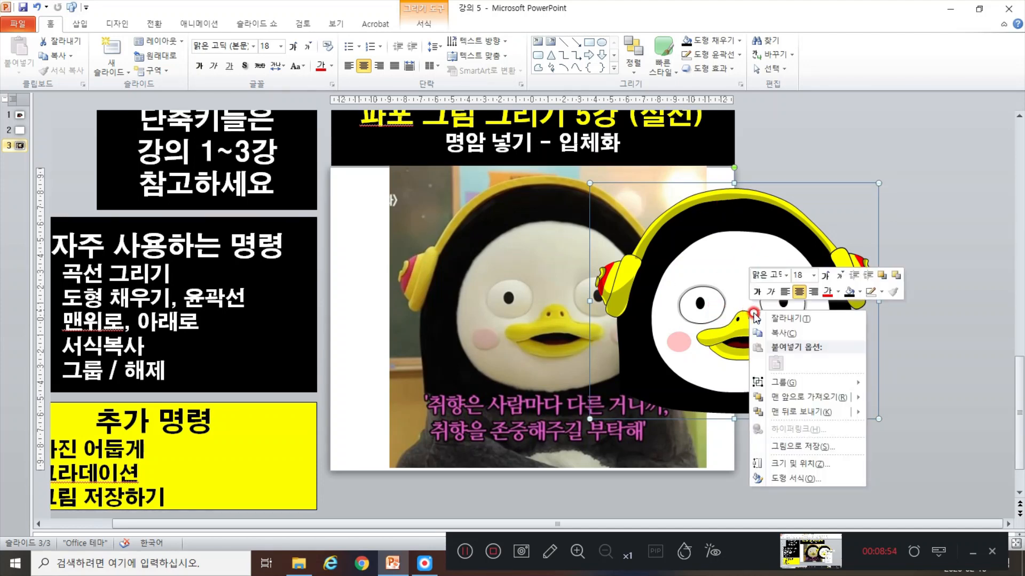
click(817, 447)
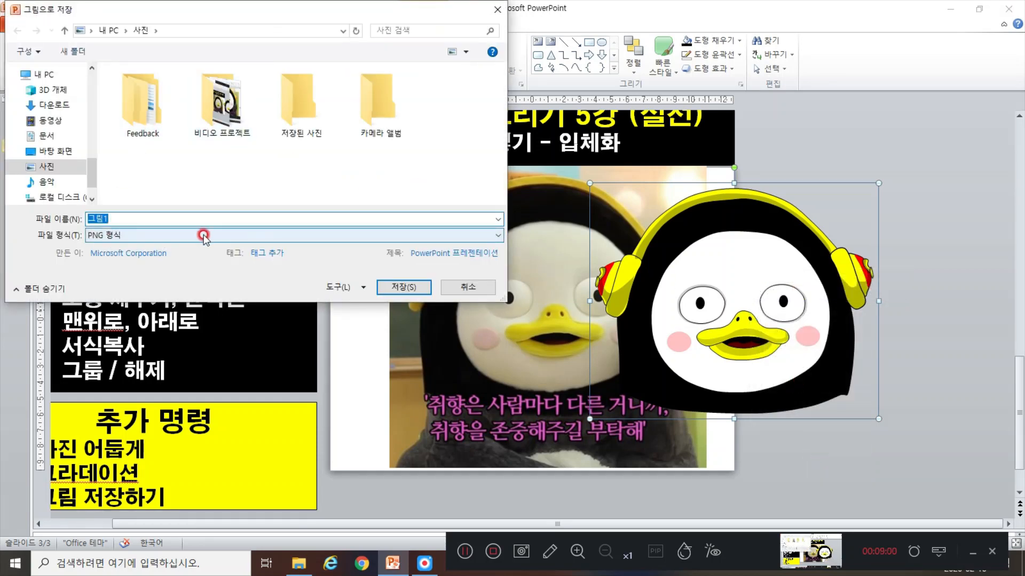
click(132, 237)
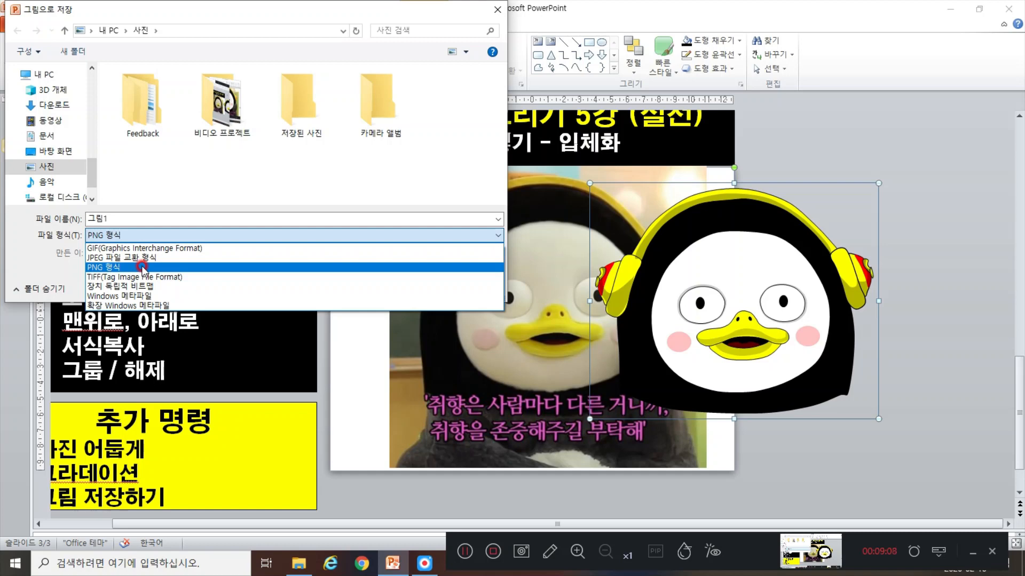
click(184, 260)
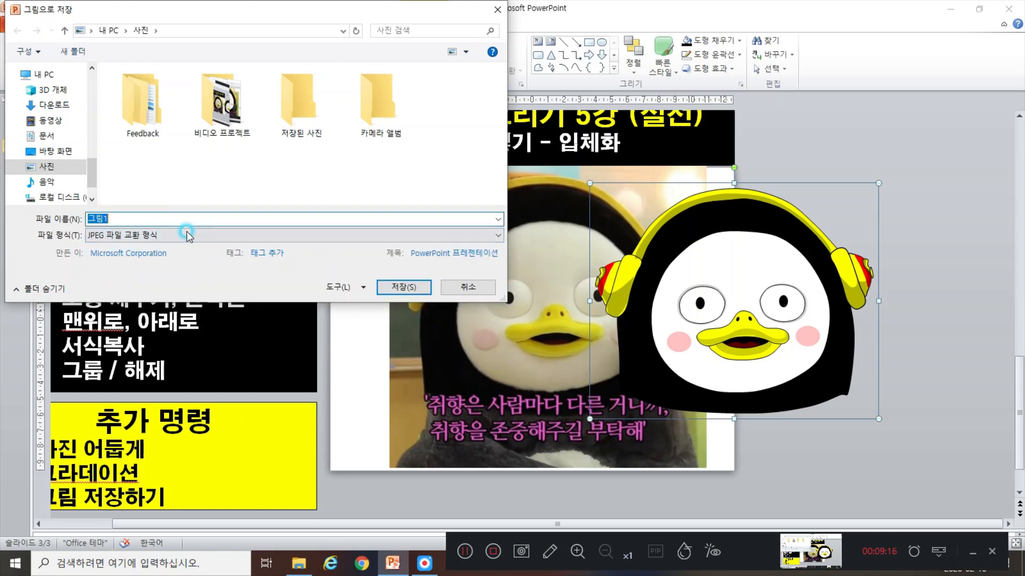
click(176, 235)
click(160, 267)
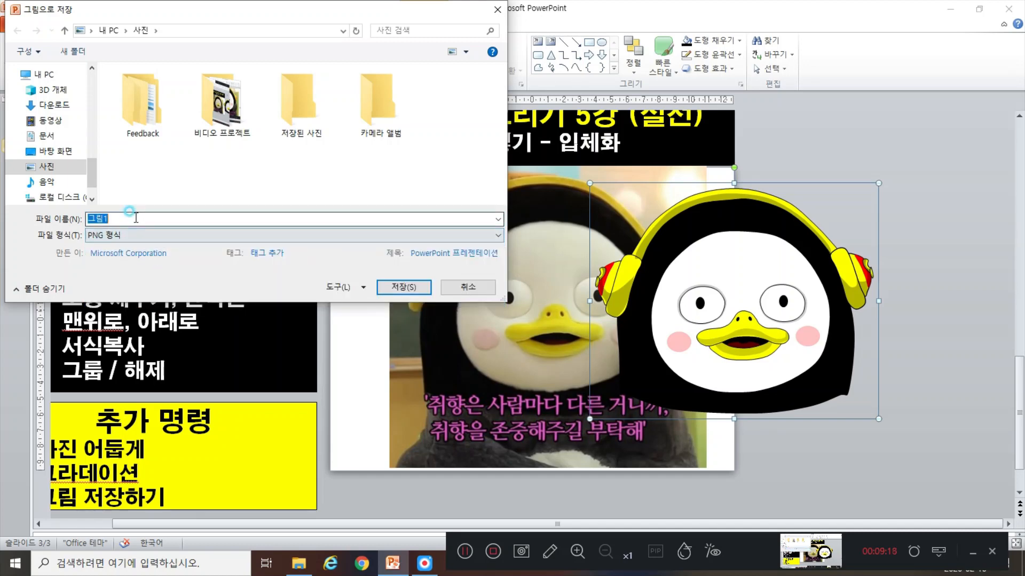
text(ㄴㅇㄴㅇㅇㄴㅇㄴㅇㄴㅇㄴ)
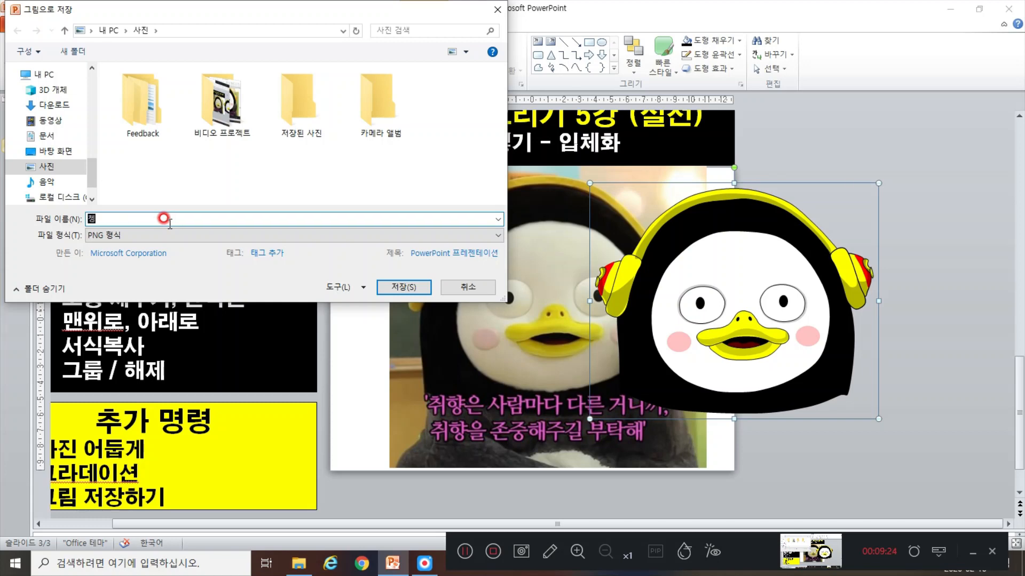
text(펭ㅅ)
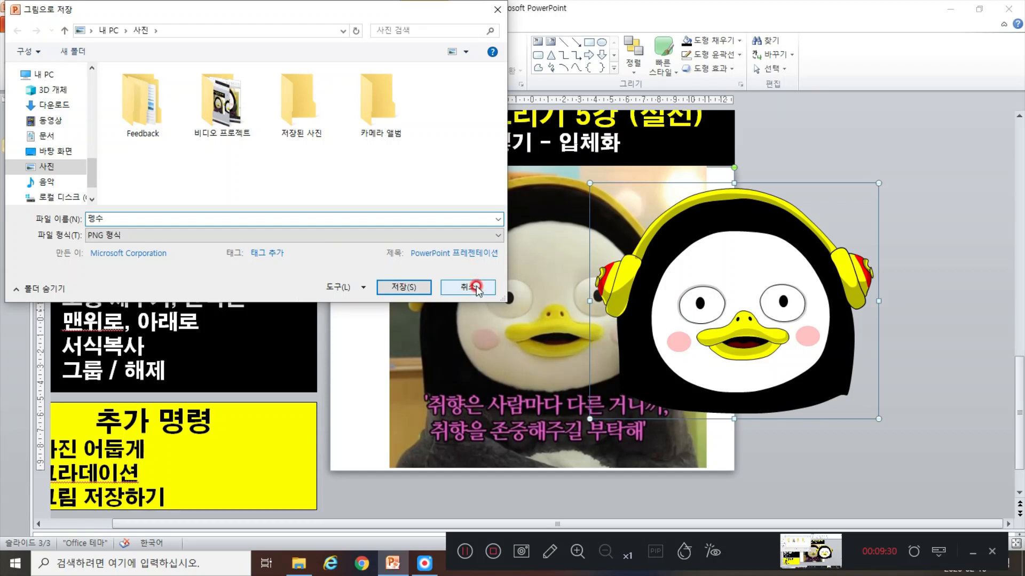
click(426, 286)
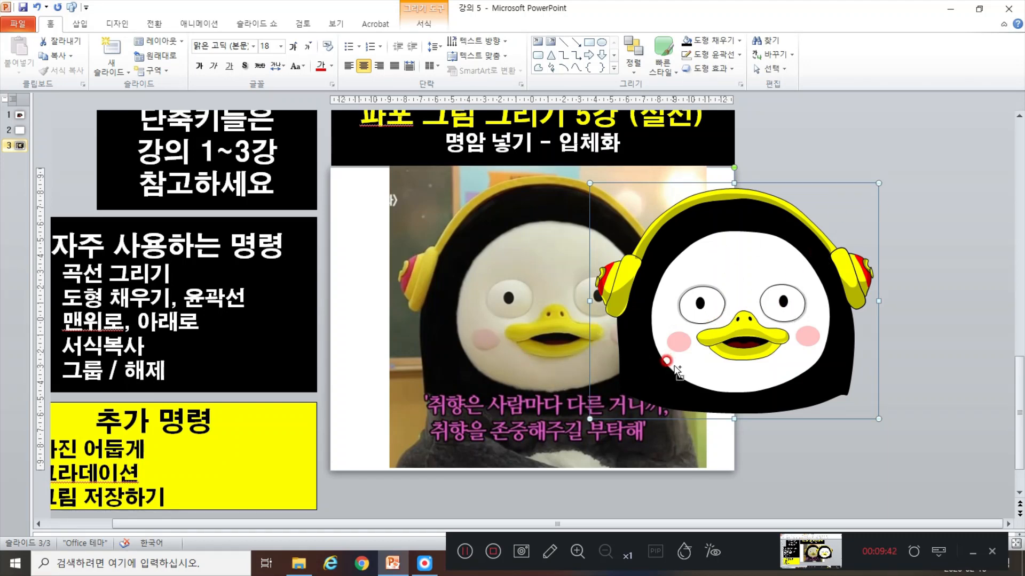
Move the grouped penguin back over the reference photo on the slide
ctrl+scroll(674, 369, down, 1)
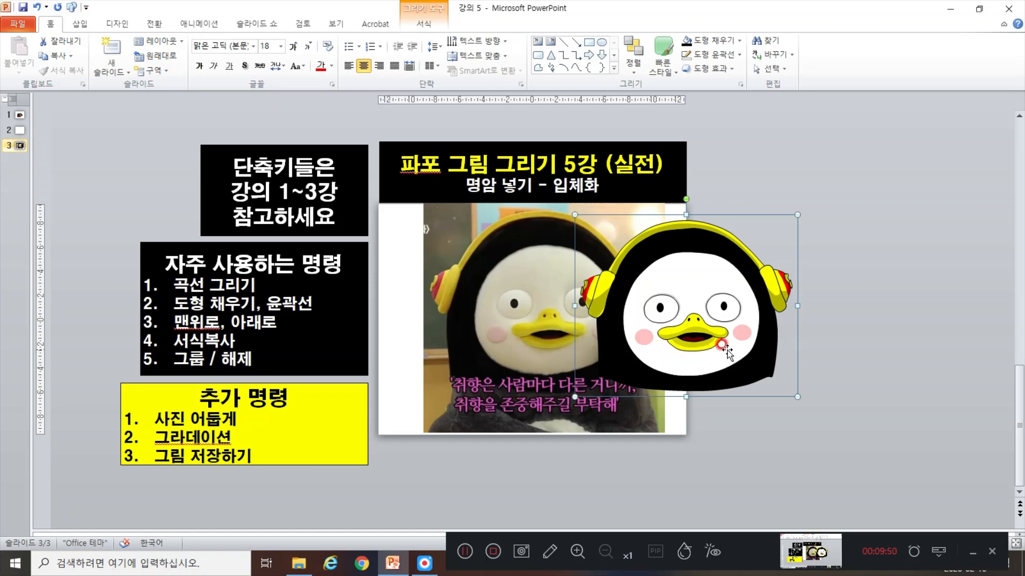
drag(713, 349, 582, 349)
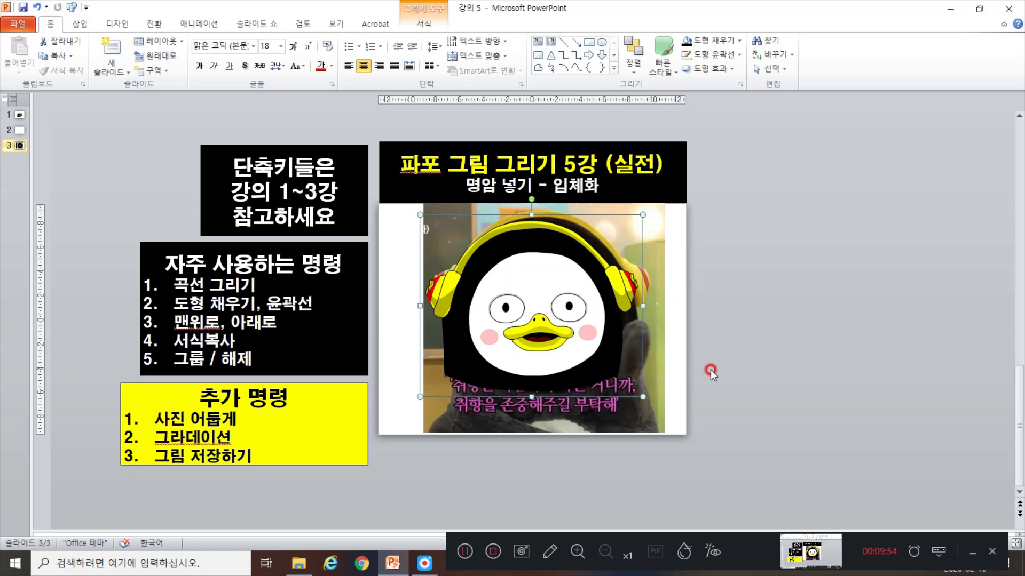